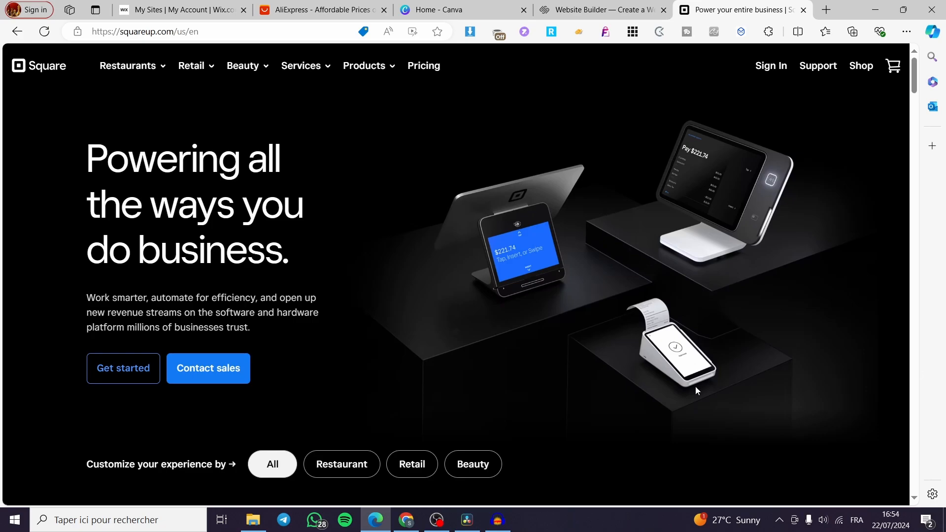
Open the Square sign-in page, fill in the account's saved e-mail address and continue to the password stage.
{"action": "left_click", "coordinate": [773, 66]}
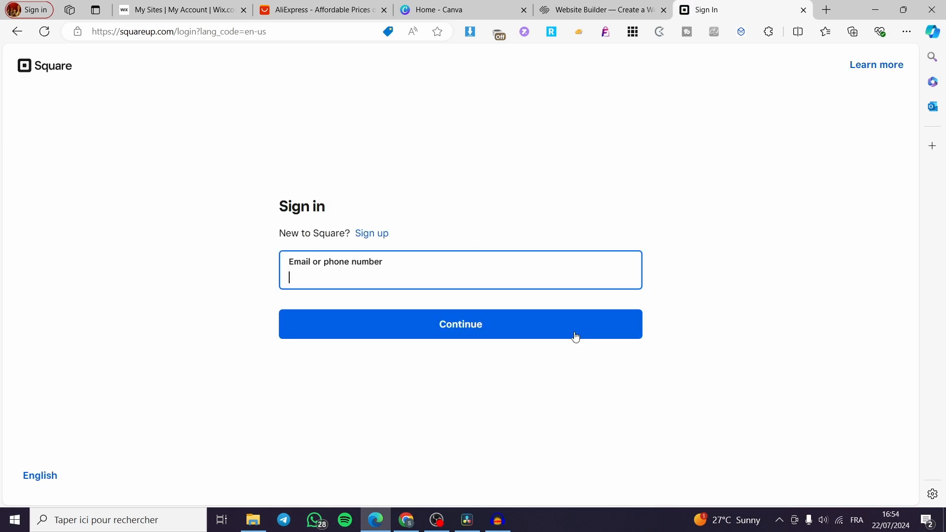
{"action": "left_click", "coordinate": [363, 281]}
{"action": "key", "text": "Down"}
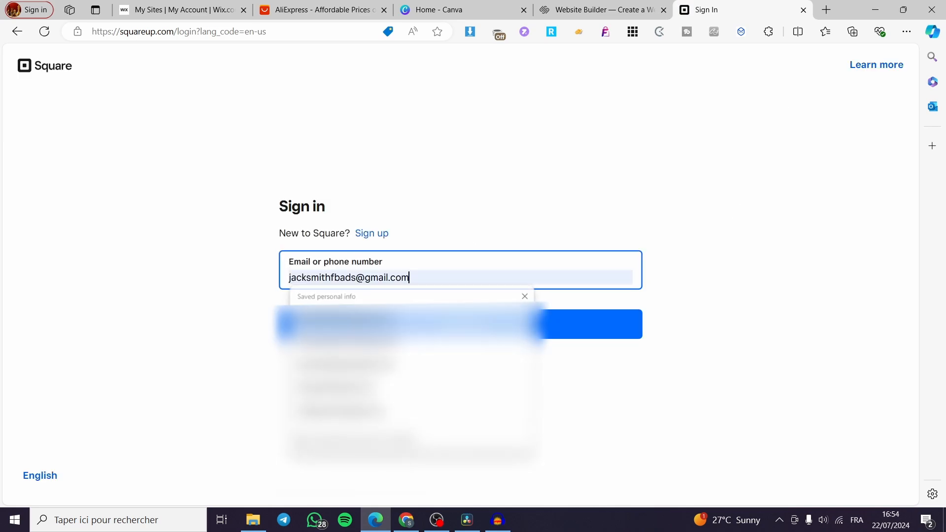
{"action": "key", "text": "Return"}
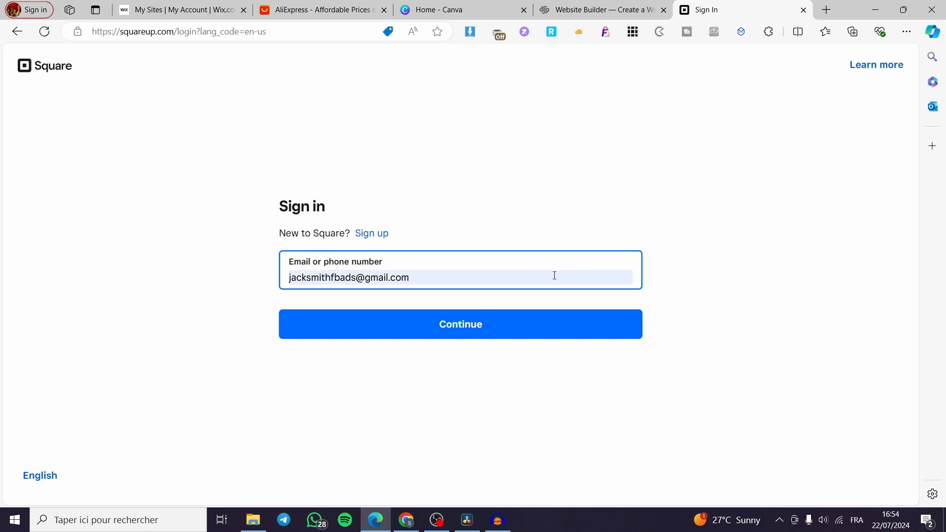
{"action": "left_click_drag", "start_coordinate": [425, 280], "coordinate": [253, 294]}
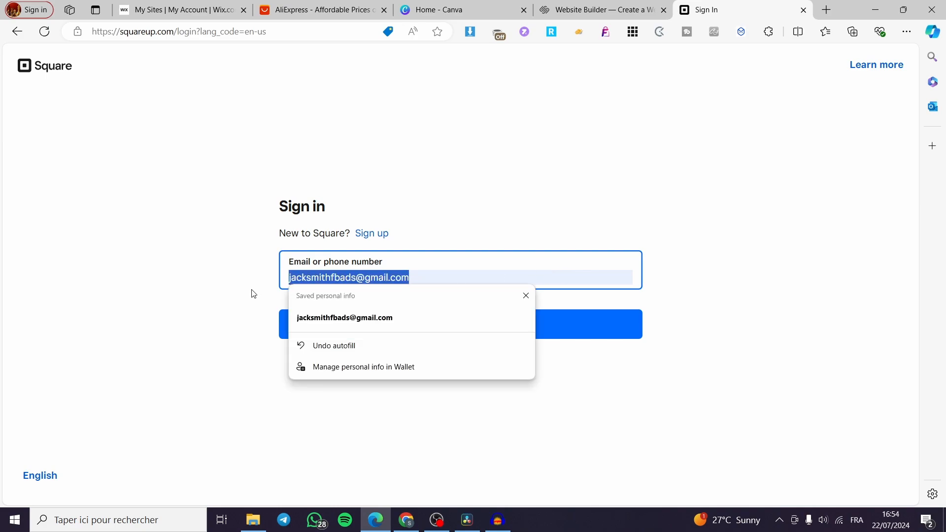
{"action": "left_click", "coordinate": [253, 294]}
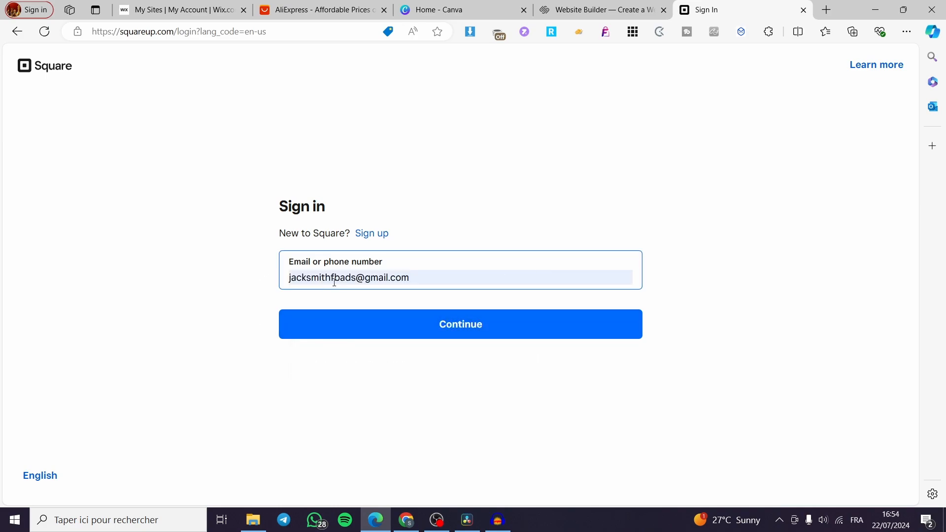
{"action": "left_click", "coordinate": [478, 328]}
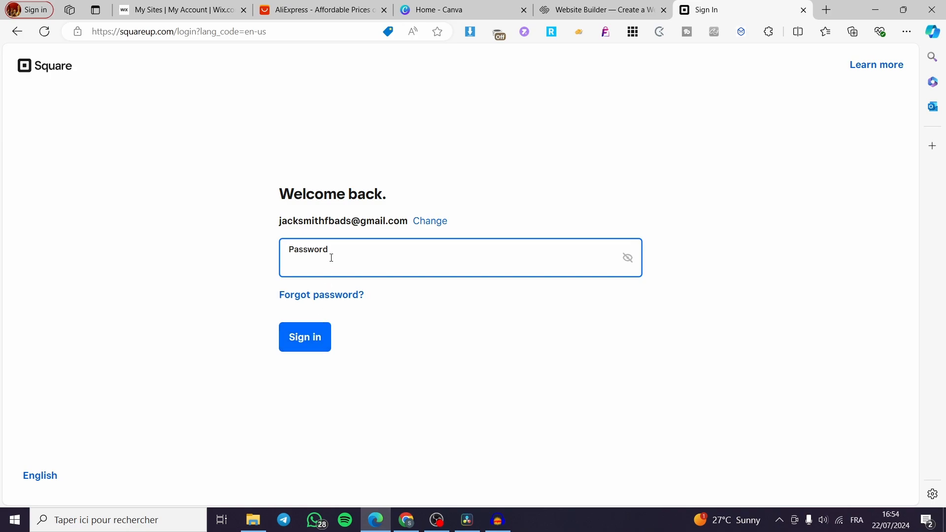
Enter the account password, sign in, and continue to Square without adding two-step verification.
{"action": "type", "text": "••"}
{"action": "left_click", "coordinate": [321, 338]}
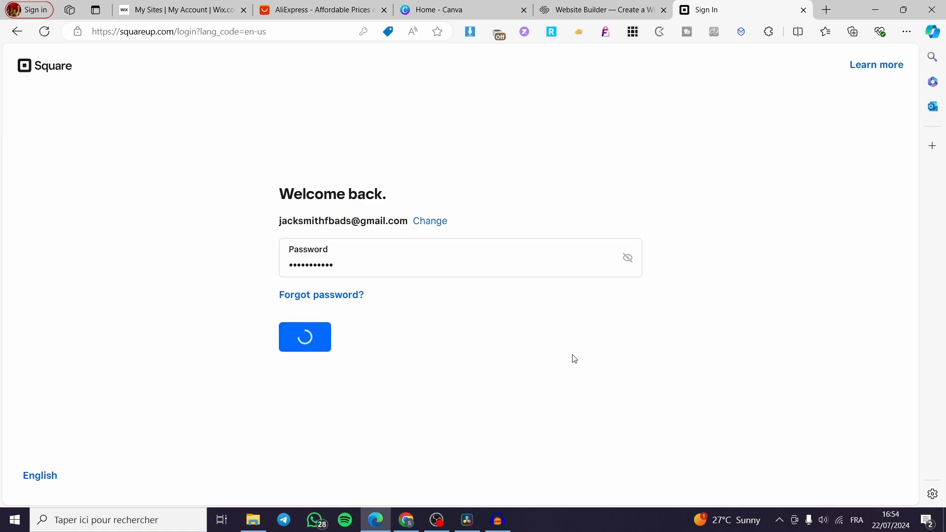
{"action": "left_click", "coordinate": [353, 346]}
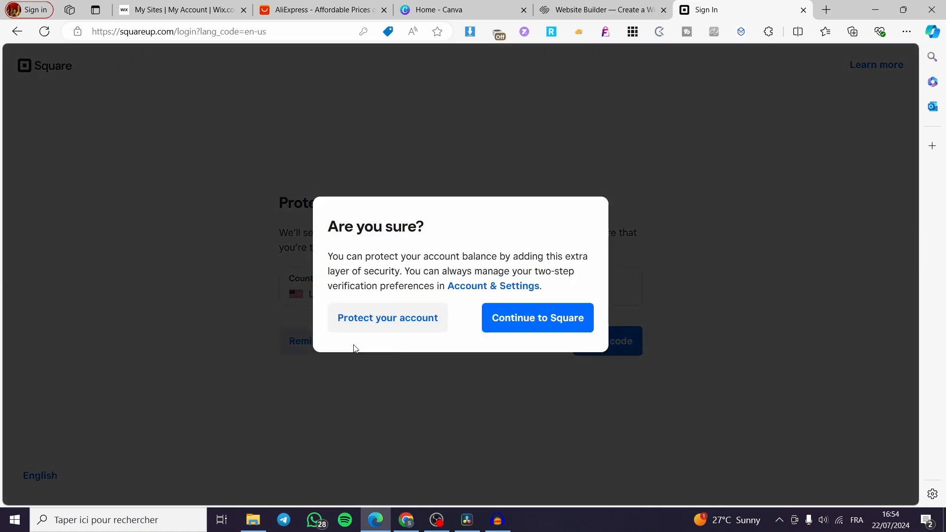
{"action": "left_click", "coordinate": [526, 325]}
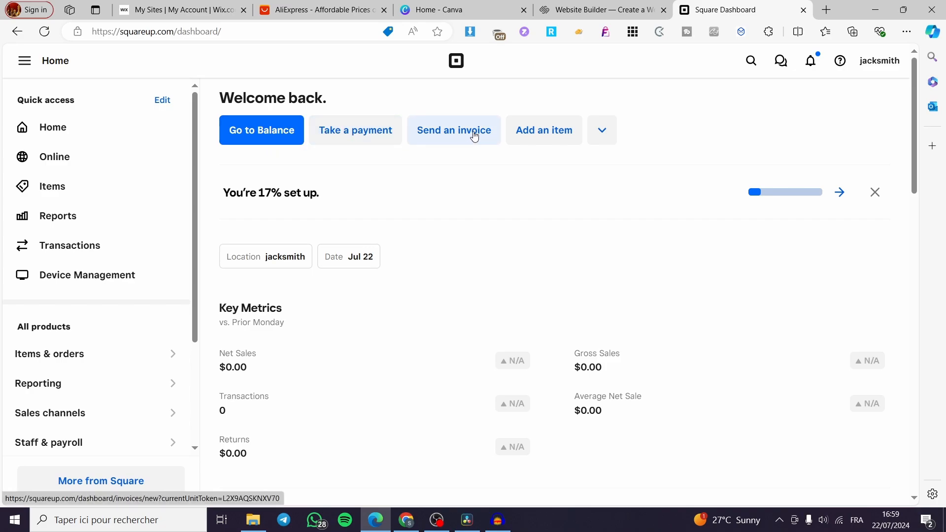
Start adding a new item from the dashboard and change its item type to Other.
{"action": "left_click", "coordinate": [603, 130]}
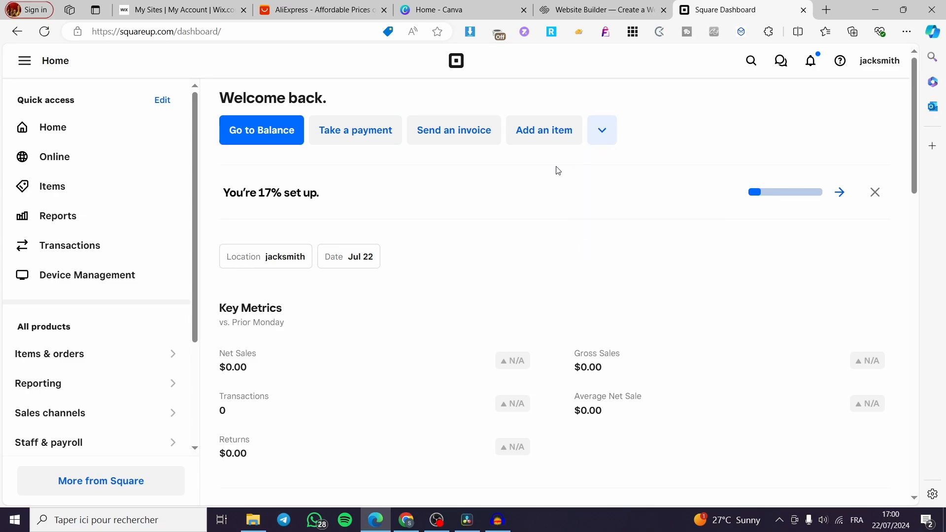
{"action": "left_click", "coordinate": [537, 139]}
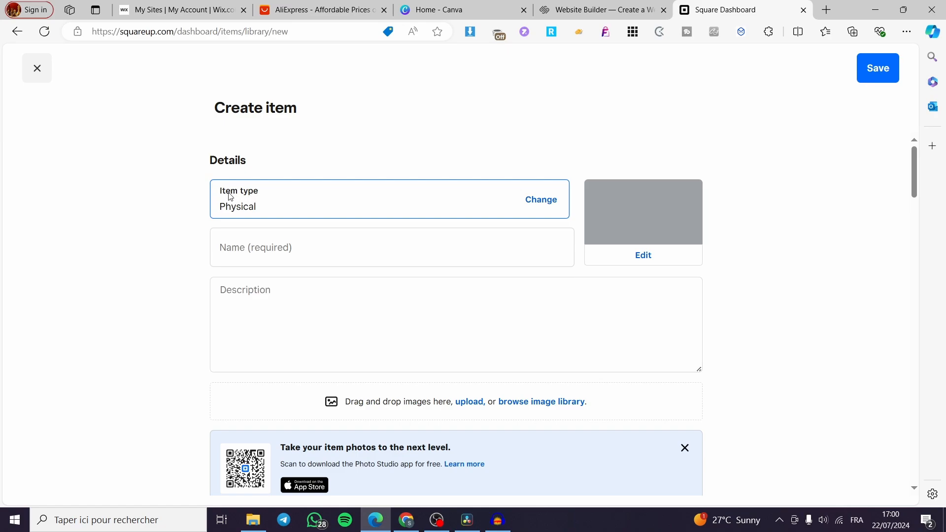
{"action": "left_click", "coordinate": [545, 203]}
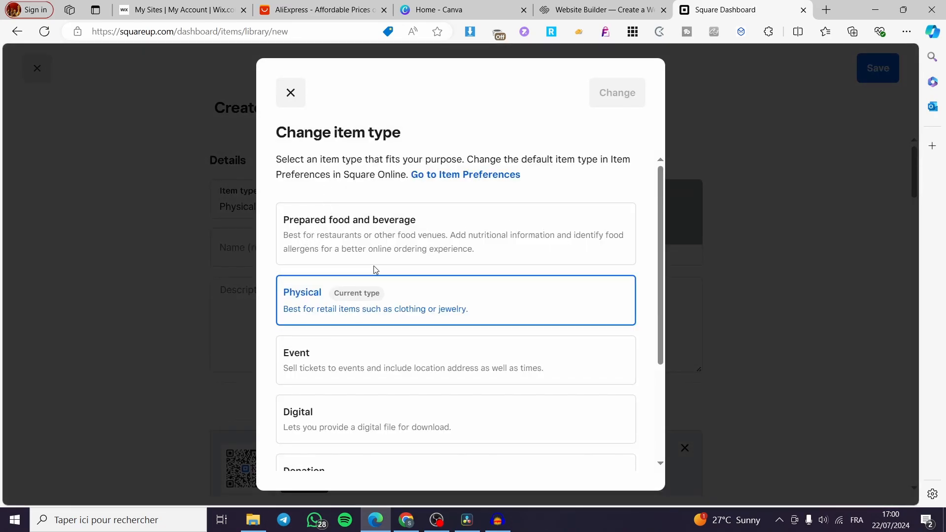
{"action": "scroll", "coordinate": [425, 300], "scroll_direction": "down", "scroll_amount": 1}
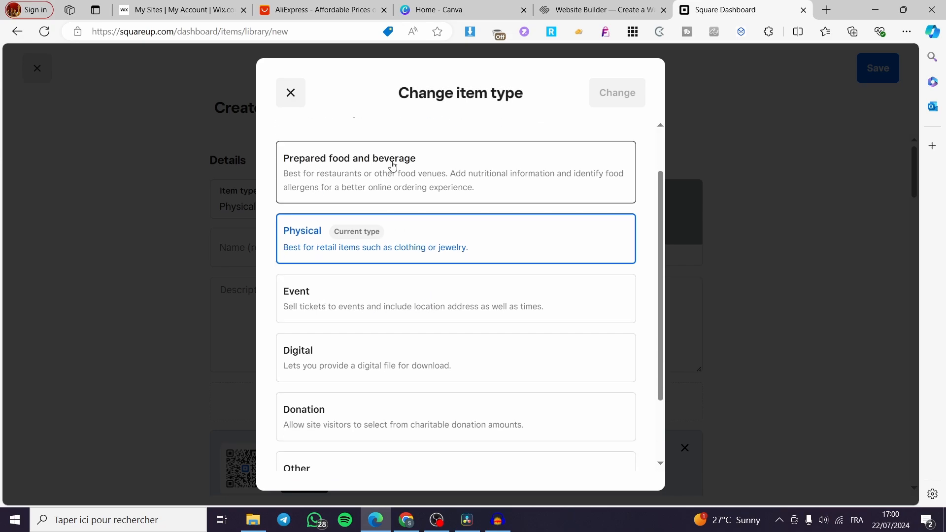
{"action": "scroll", "coordinate": [395, 293], "scroll_direction": "down", "scroll_amount": 2}
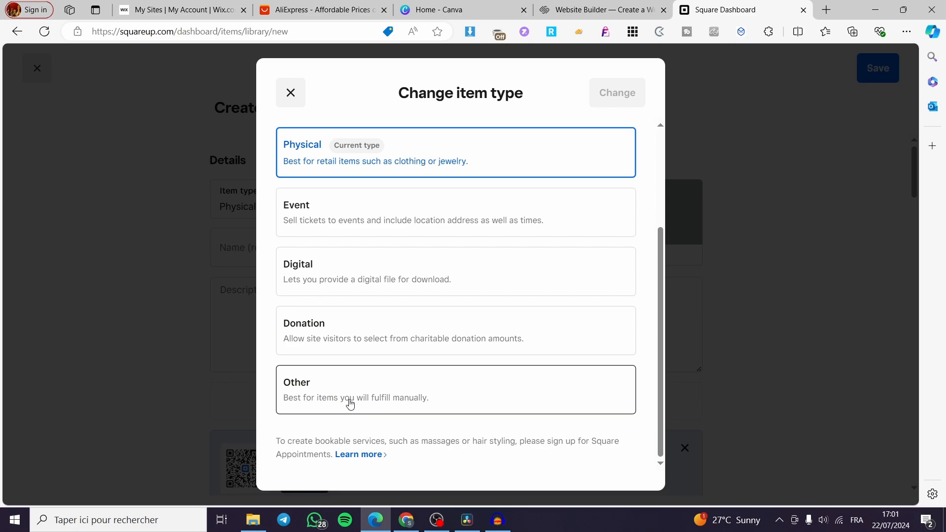
{"action": "scroll", "coordinate": [371, 397], "scroll_direction": "up", "scroll_amount": 3}
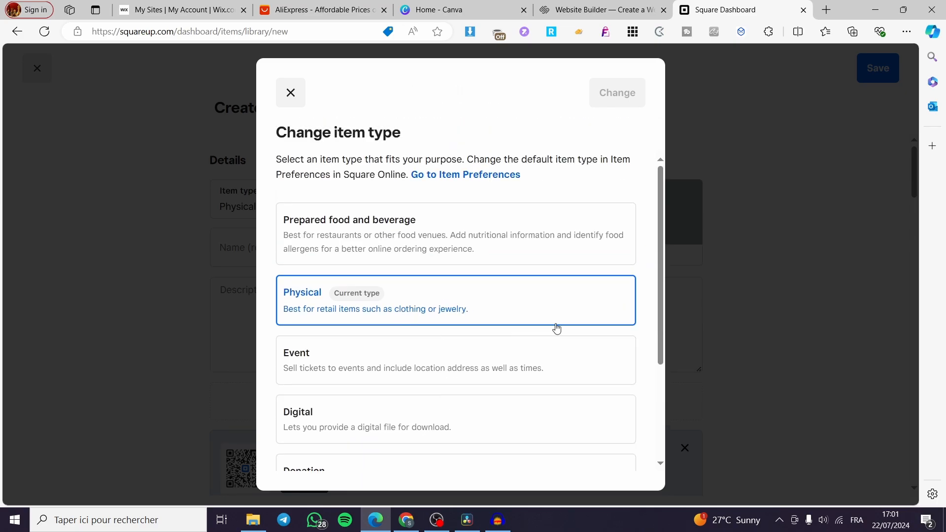
{"action": "scroll", "coordinate": [443, 285], "scroll_direction": "down", "scroll_amount": 2}
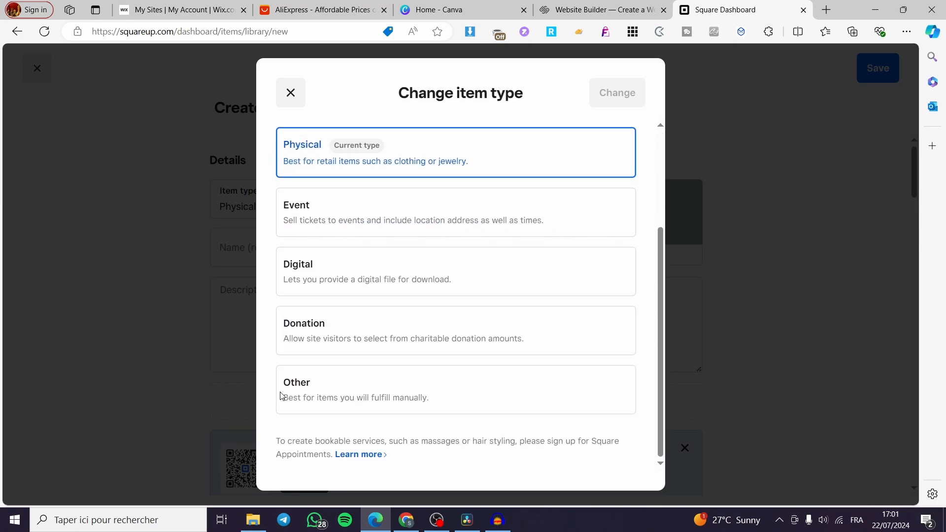
{"action": "left_click_drag", "start_coordinate": [318, 398], "coordinate": [321, 399]}
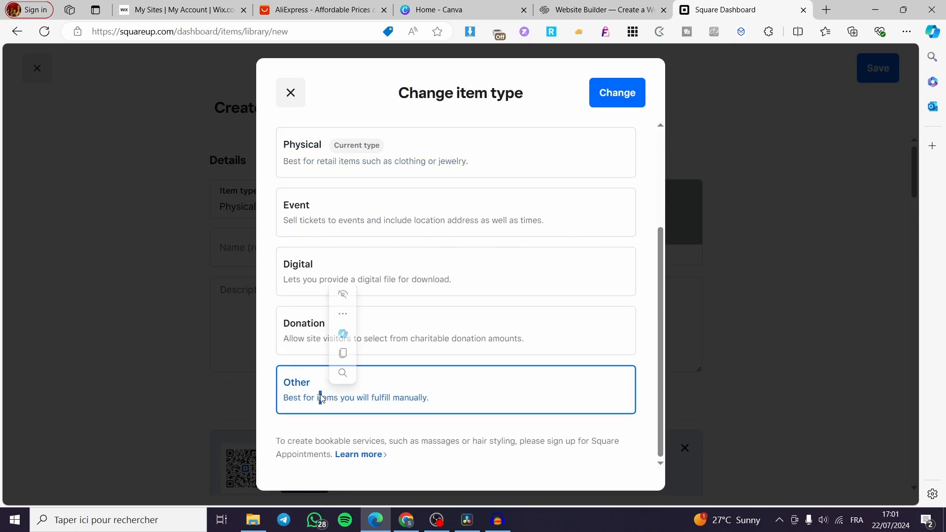
{"action": "left_click", "coordinate": [616, 99]}
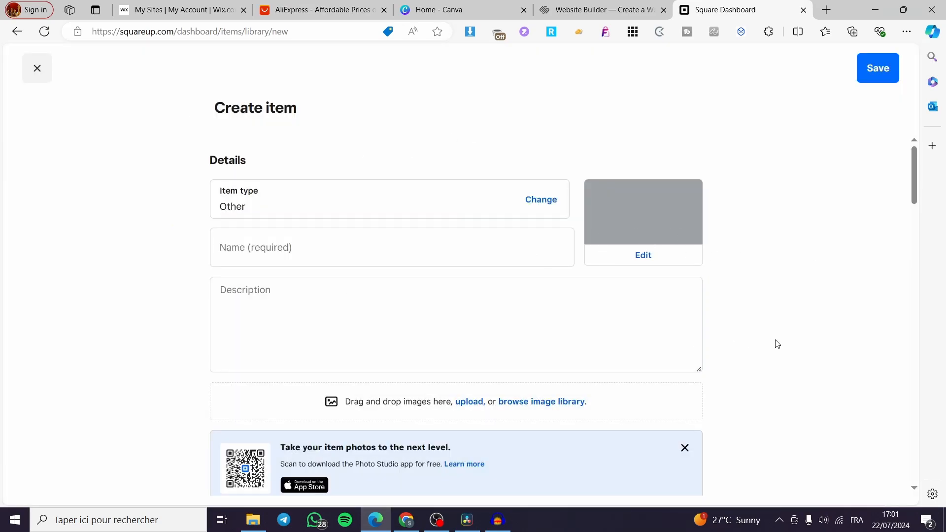
Name the item "Electricty installation" and give its tile the dark green color.
{"action": "left_click", "coordinate": [297, 256]}
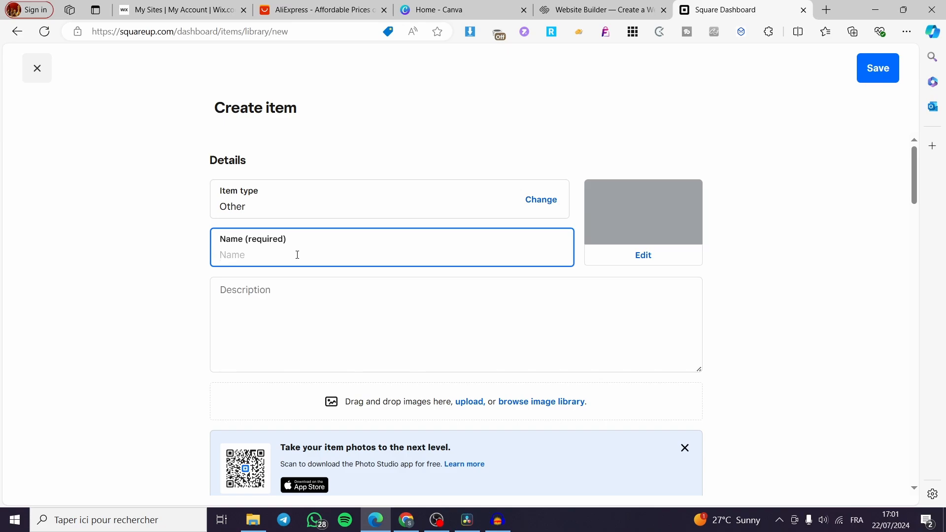
{"action": "type", "text": "Electricty installation"}
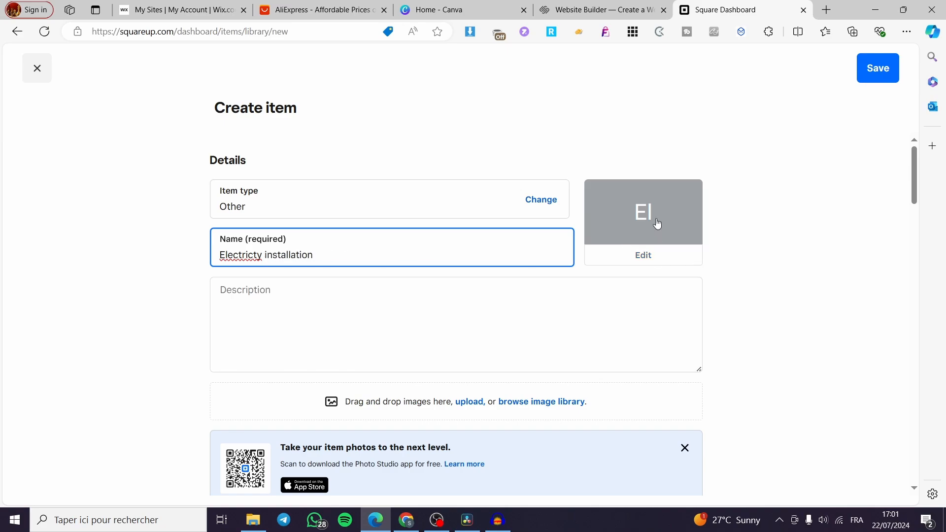
{"action": "left_click", "coordinate": [666, 239]}
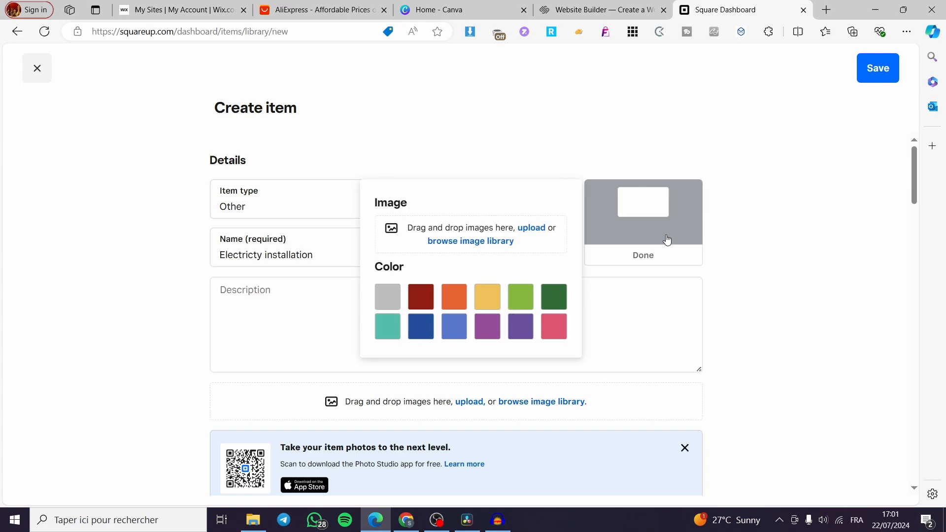
{"action": "left_click", "coordinate": [553, 296]}
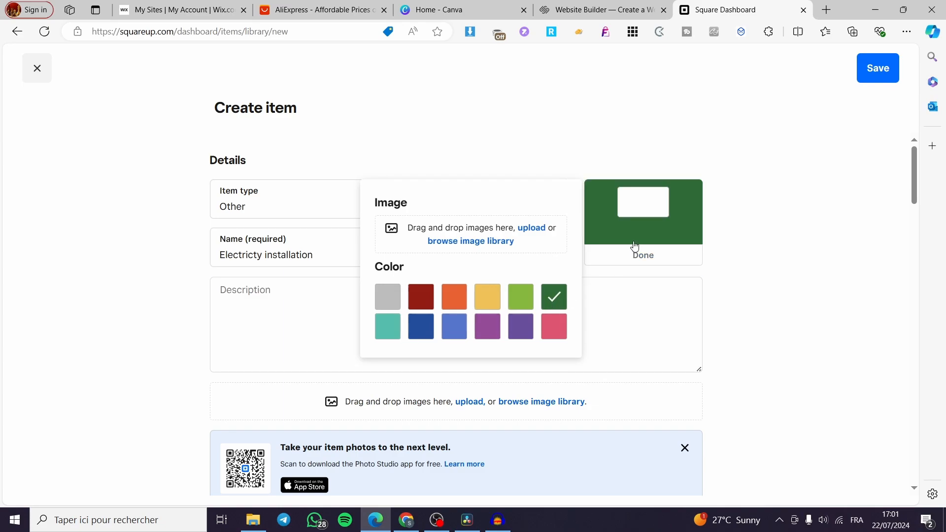
Try to upload the Brimston picture from the Downloads folder as the item's image.
{"action": "left_click", "coordinate": [530, 229]}
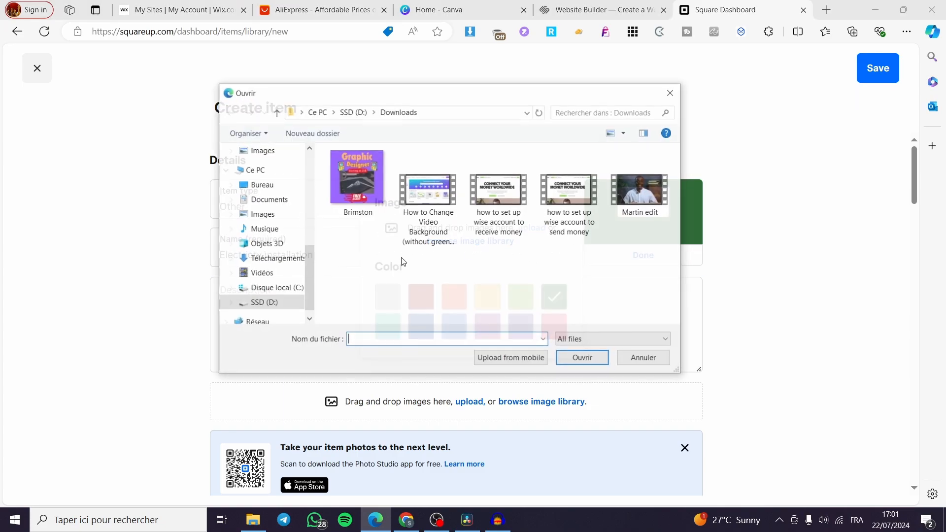
{"action": "double_click", "coordinate": [385, 204]}
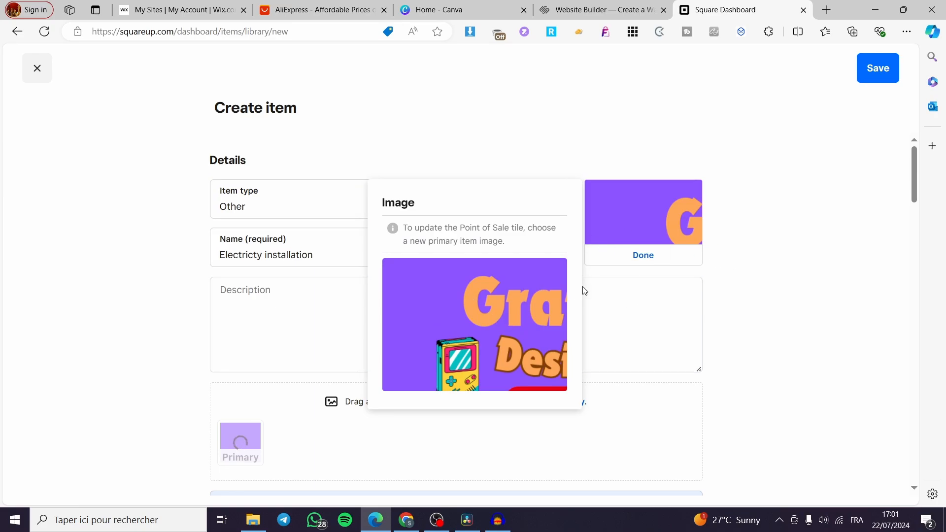
{"action": "left_click", "coordinate": [797, 257]}
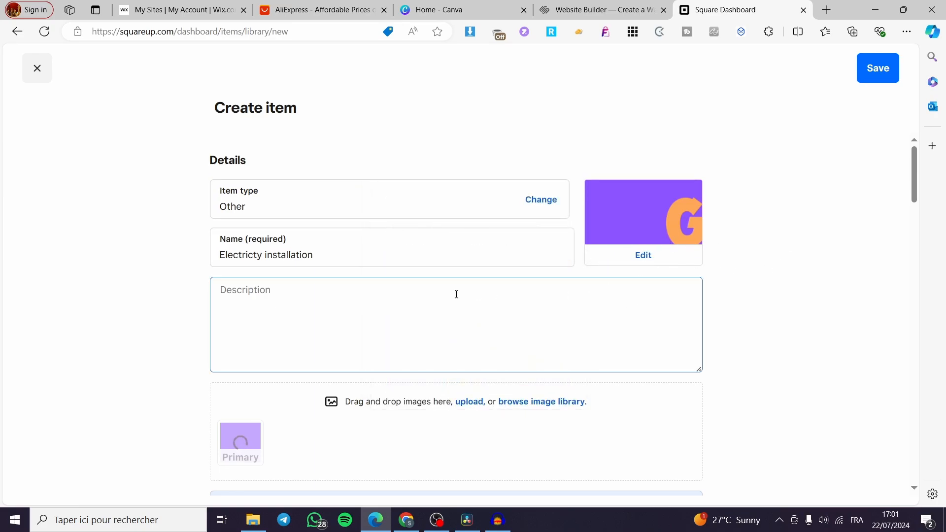
Generate an item description using the item name "Electricty installation" as keywords and insert it into the description.
{"action": "left_click", "coordinate": [256, 291]}
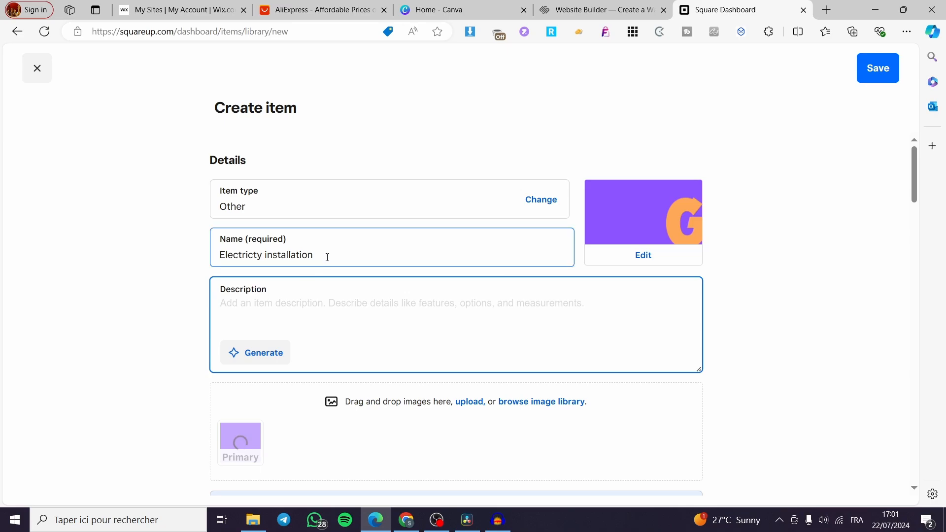
{"action": "left_click_drag", "start_coordinate": [327, 257], "coordinate": [211, 263]}
{"action": "key", "text": "ctrl+c"}
{"action": "left_click", "coordinate": [318, 338]}
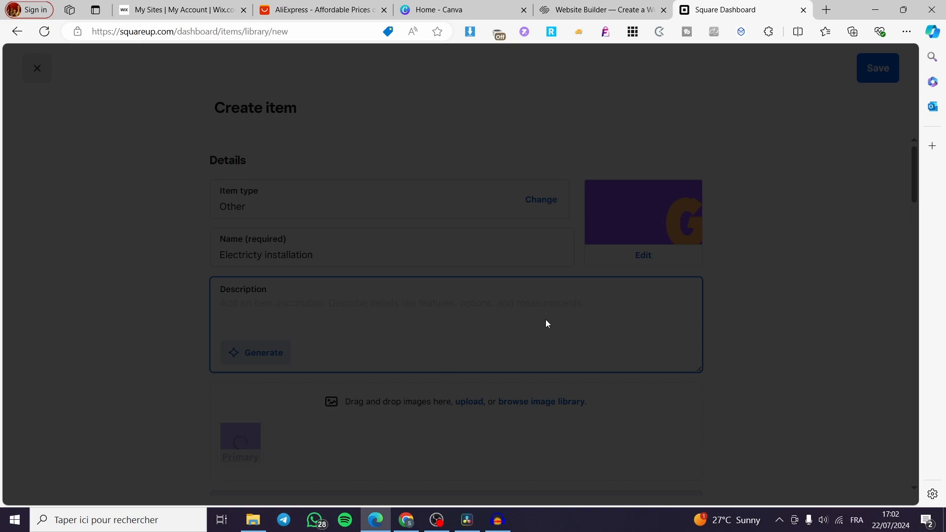
{"action": "left_click", "coordinate": [764, 129]}
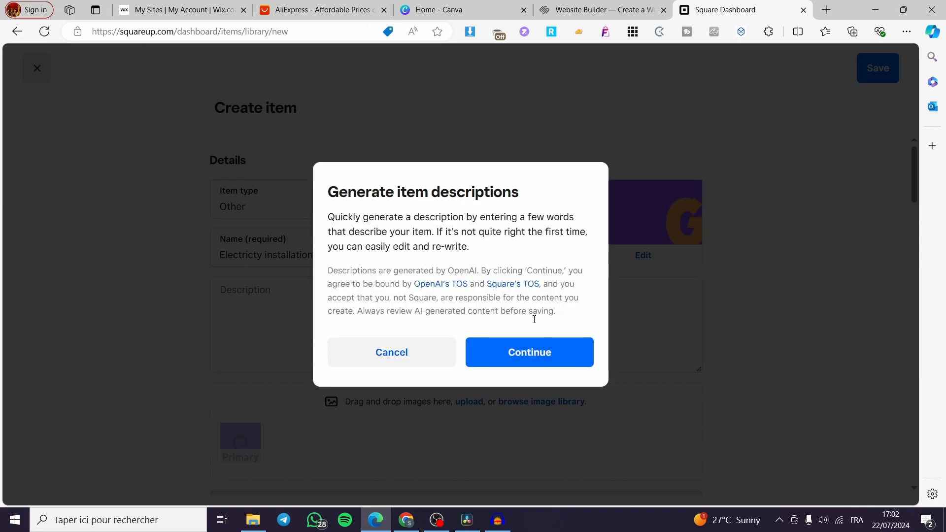
{"action": "left_click", "coordinate": [542, 354]}
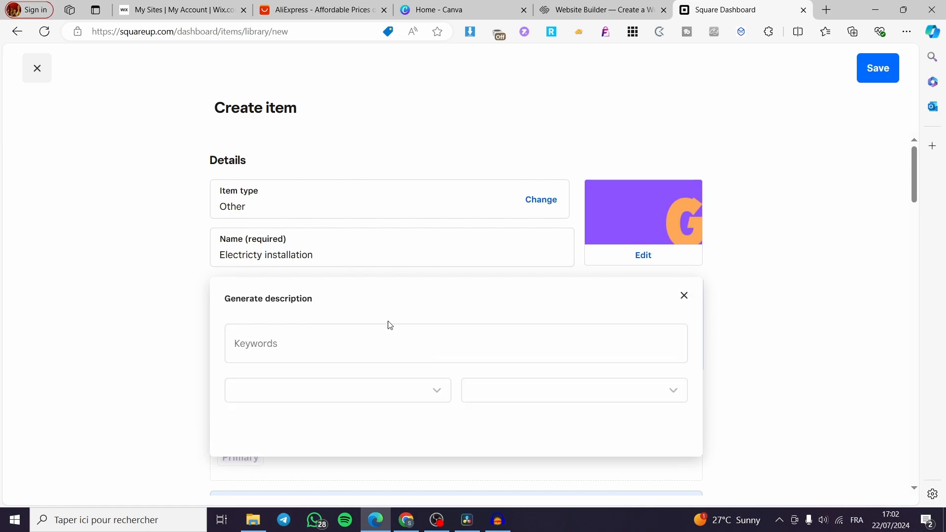
{"action": "key", "text": "ctrl+v"}
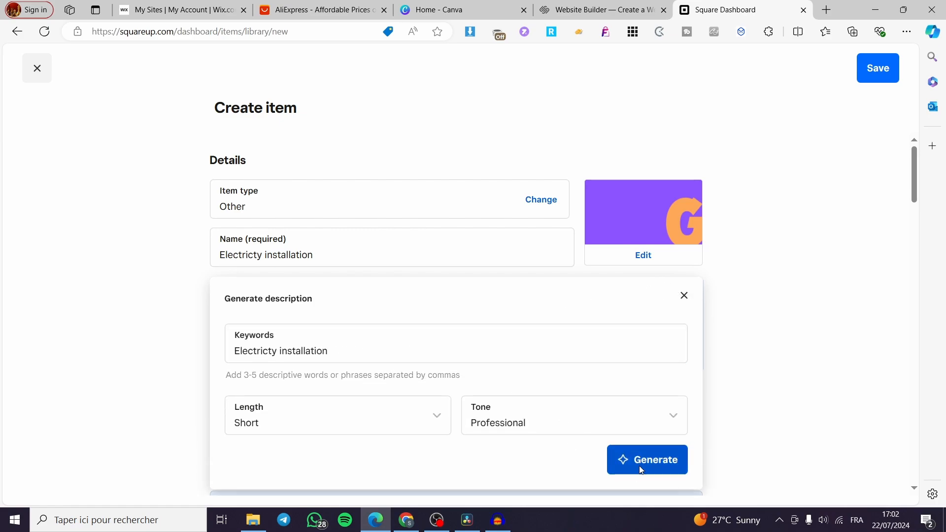
{"action": "left_click", "coordinate": [639, 465]}
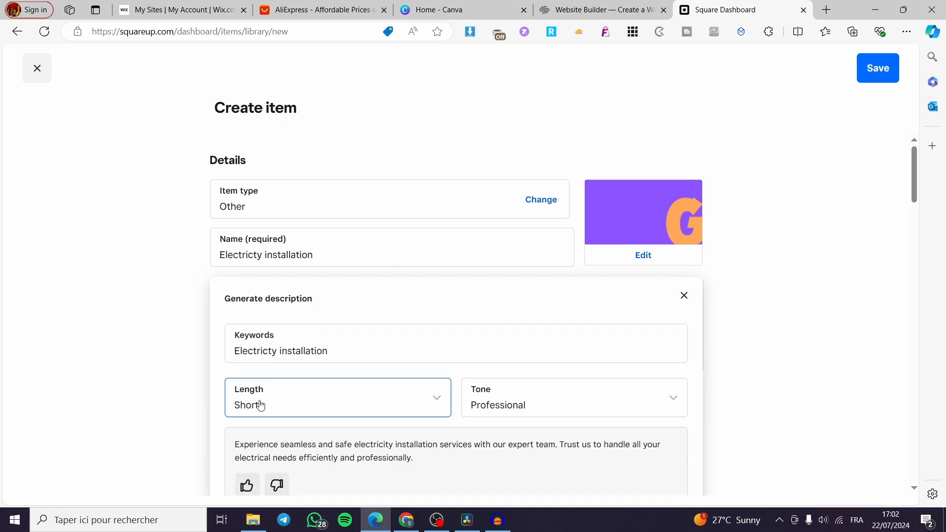
{"action": "scroll", "coordinate": [557, 328], "scroll_direction": "down", "scroll_amount": 3}
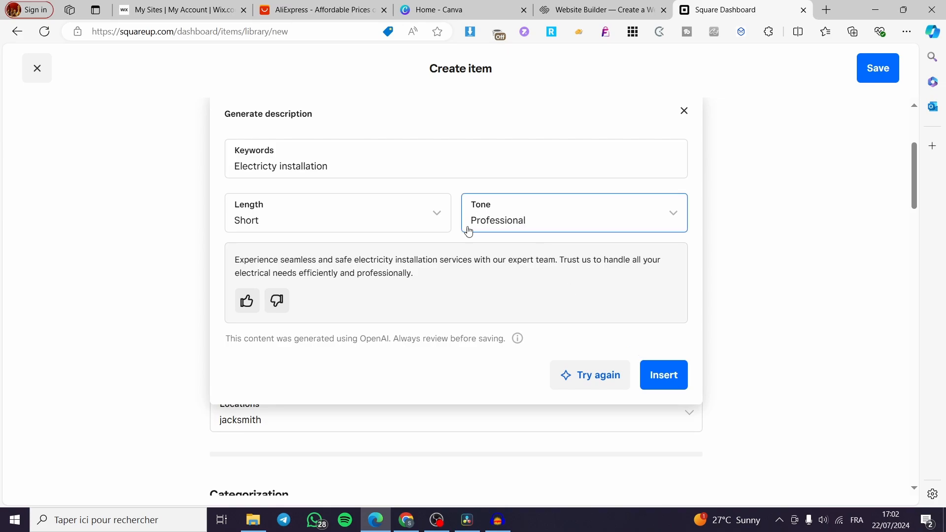
{"action": "left_click", "coordinate": [661, 375]}
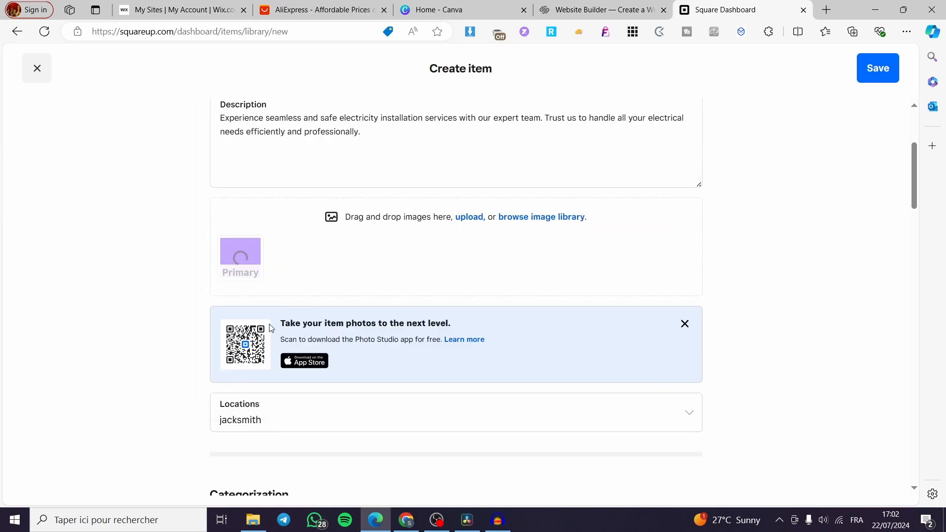
Dismiss the image upload error message on the item form.
{"action": "scroll", "coordinate": [397, 333], "scroll_direction": "up", "scroll_amount": 4}
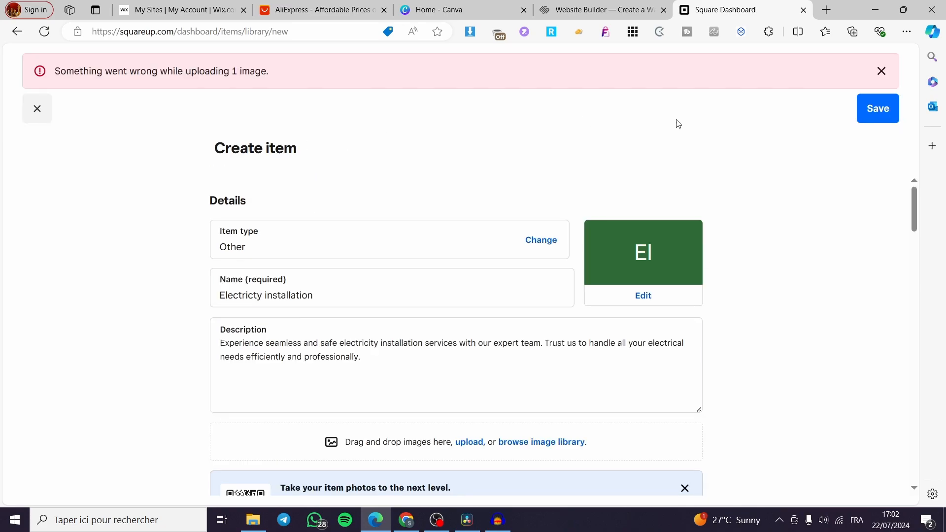
{"action": "left_click", "coordinate": [875, 72]}
{"action": "scroll", "coordinate": [448, 321], "scroll_direction": "down", "scroll_amount": 4}
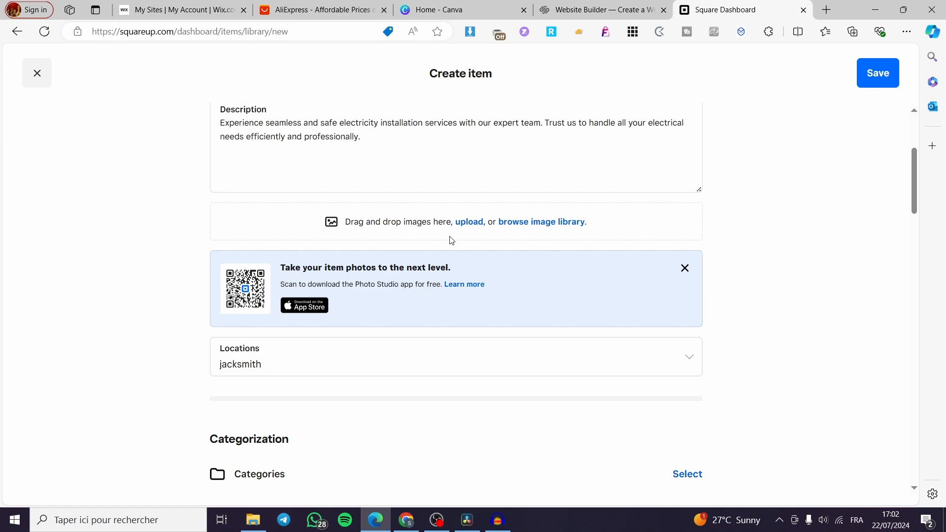
Review the locations where the item is available and close the locations dialog without saving.
{"action": "scroll", "coordinate": [450, 240], "scroll_direction": "down", "scroll_amount": 3}
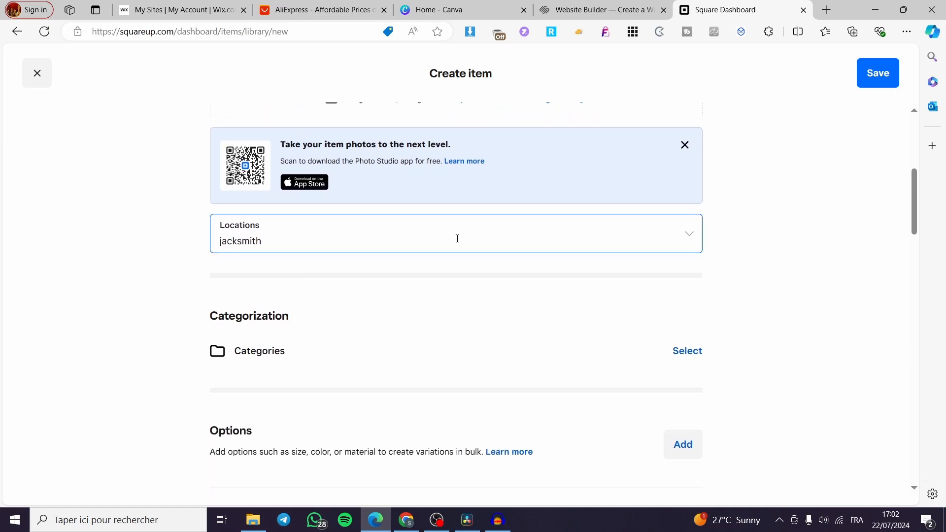
{"action": "left_click", "coordinate": [688, 235]}
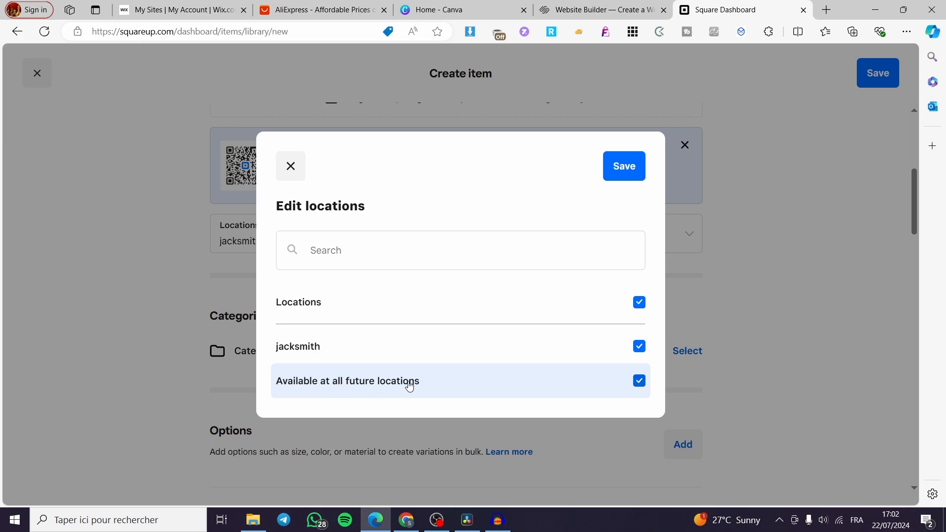
{"action": "left_click", "coordinate": [347, 249]}
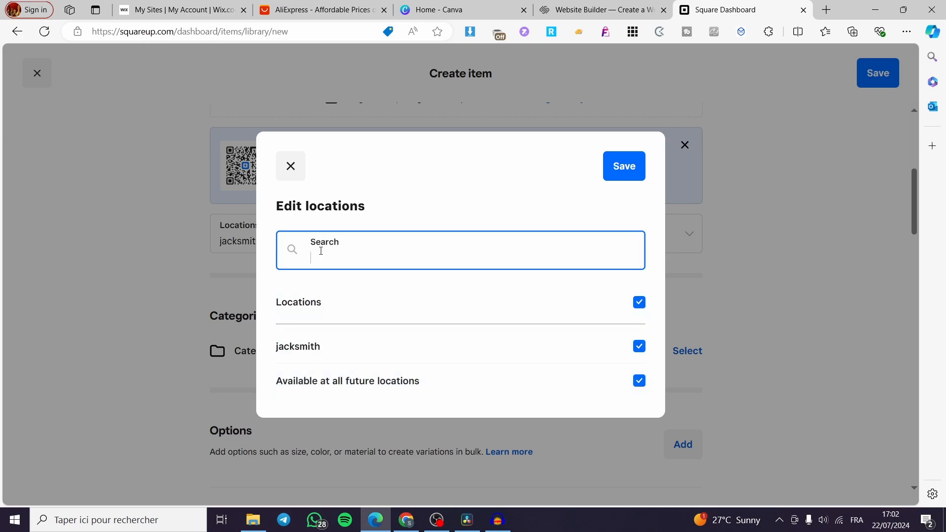
{"action": "type", "text": "s"}
{"action": "left_click", "coordinate": [290, 166]}
Look at the item's unit choices and the custom unit form, and close the form without creating a unit.
{"action": "scroll", "coordinate": [591, 276], "scroll_direction": "down", "scroll_amount": 2}
{"action": "scroll", "coordinate": [672, 316], "scroll_direction": "down", "scroll_amount": 1}
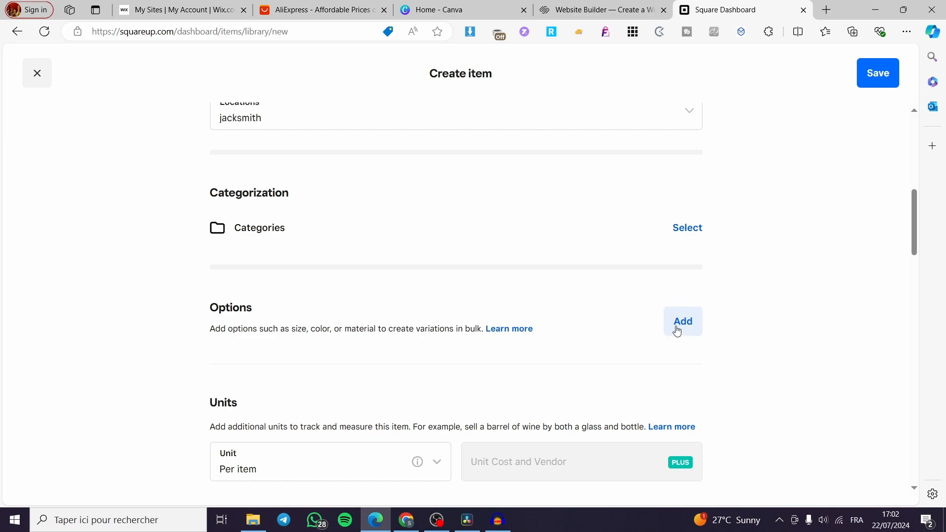
{"action": "scroll", "coordinate": [593, 338], "scroll_direction": "down", "scroll_amount": 3}
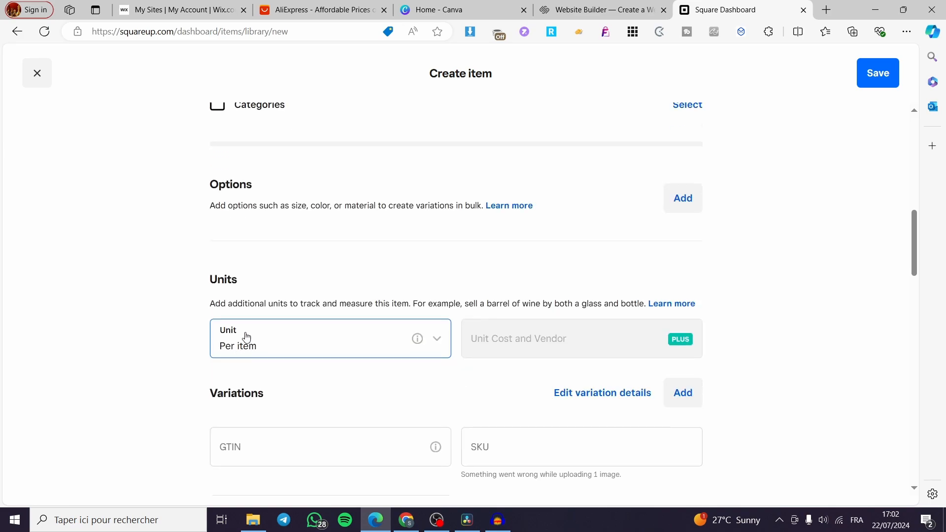
{"action": "left_click", "coordinate": [299, 351]}
{"action": "left_click", "coordinate": [299, 352]}
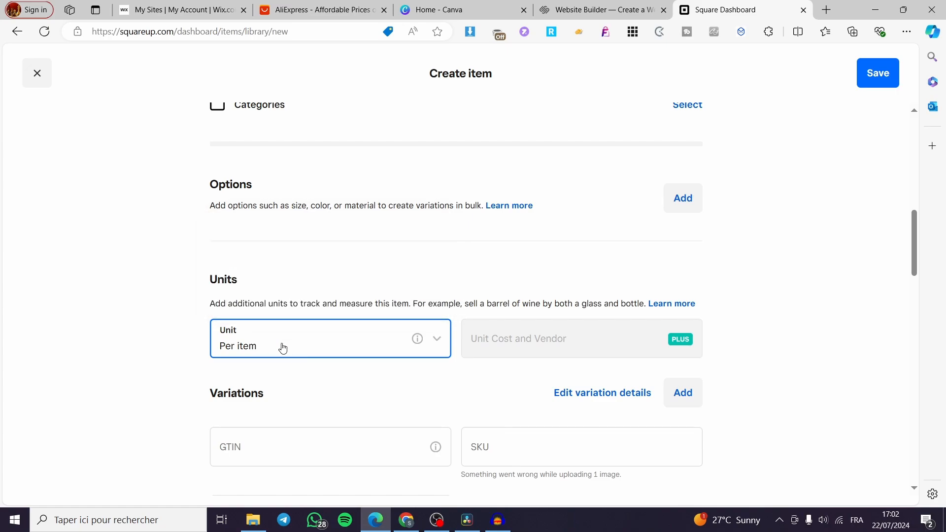
{"action": "left_click", "coordinate": [371, 356]}
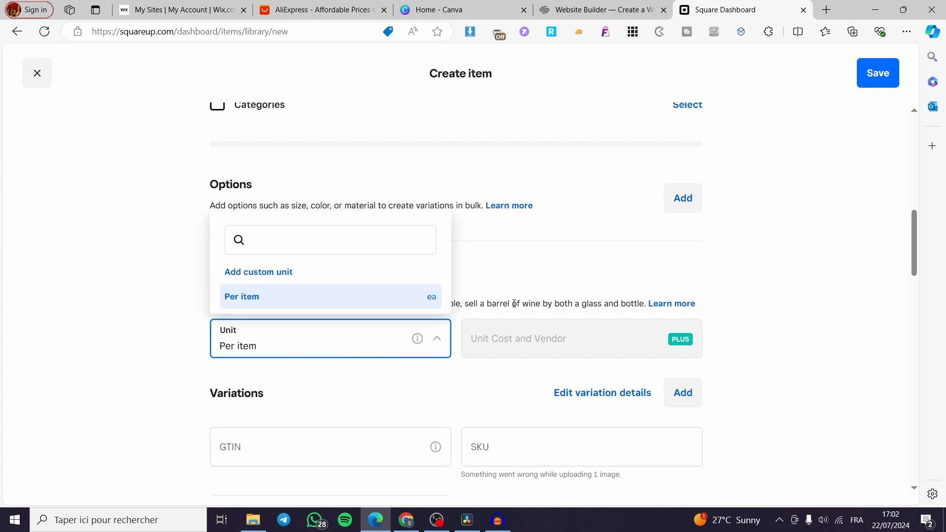
{"action": "left_click", "coordinate": [261, 273]}
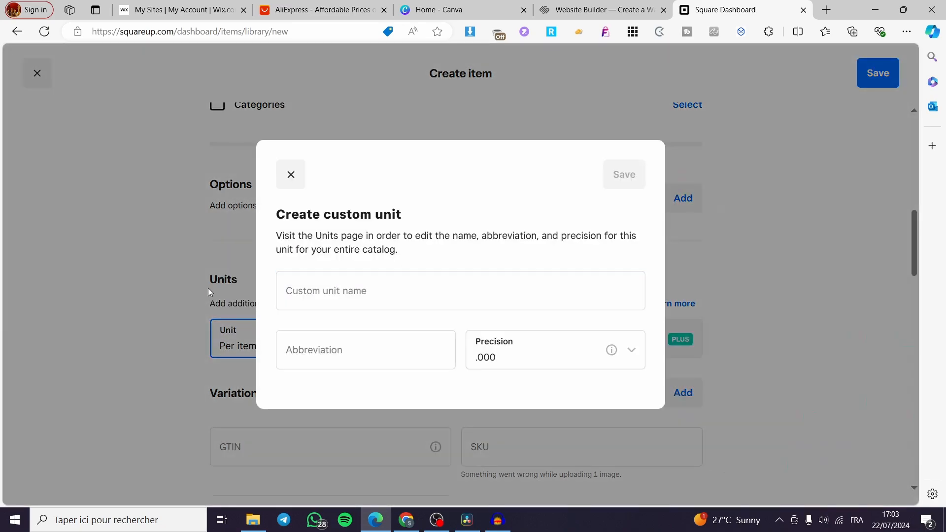
{"action": "left_click", "coordinate": [290, 175]}
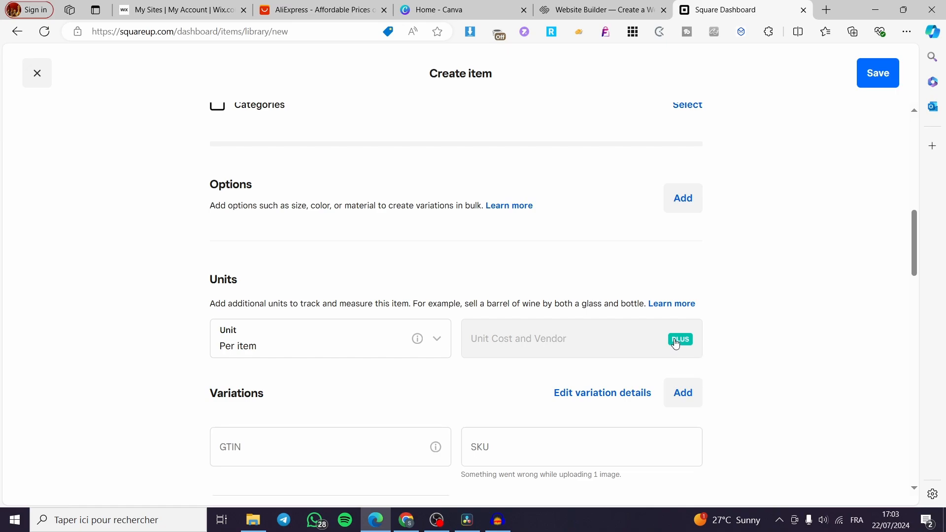
Examine the variation's GTIN and SKU fields and read the explanation of GTIN.
{"action": "scroll", "coordinate": [731, 335], "scroll_direction": "down", "scroll_amount": 1}
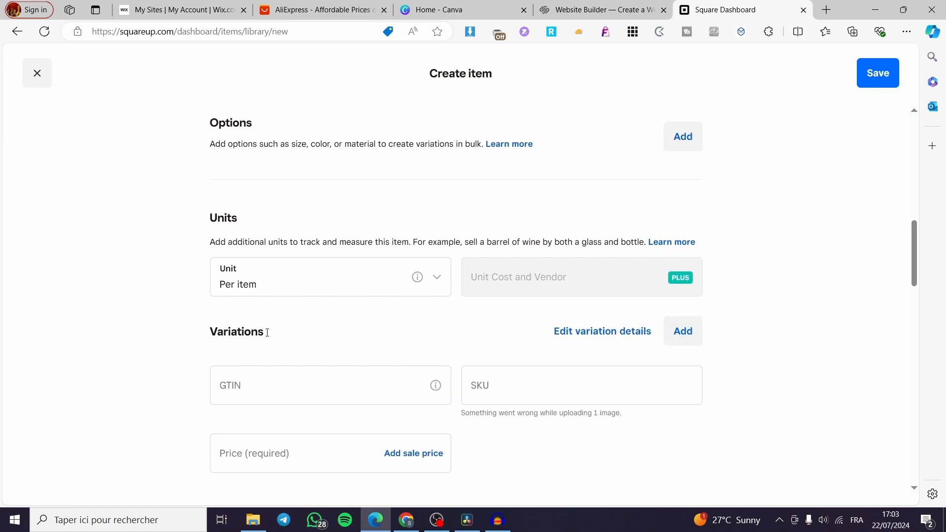
{"action": "left_click", "coordinate": [250, 390]}
{"action": "left_click", "coordinate": [473, 389]}
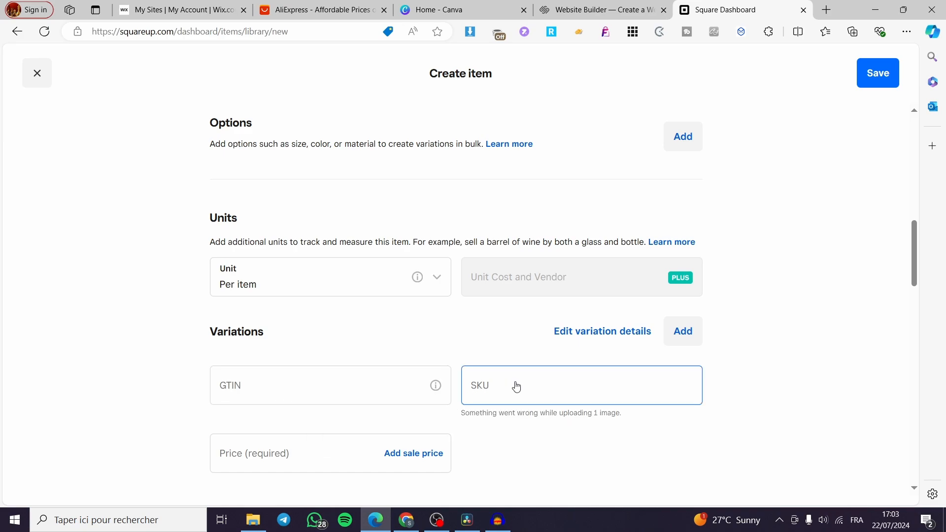
{"action": "left_click", "coordinate": [705, 332]}
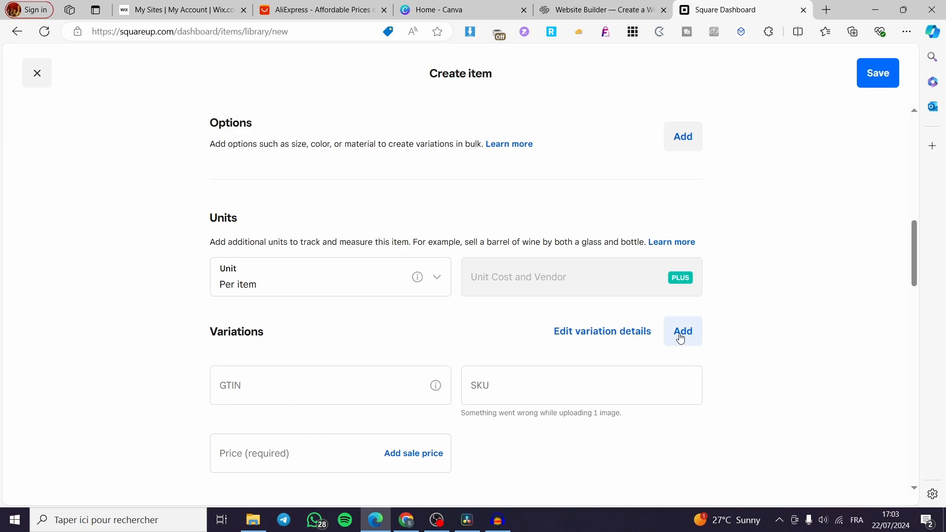
{"action": "left_click", "coordinate": [271, 394]}
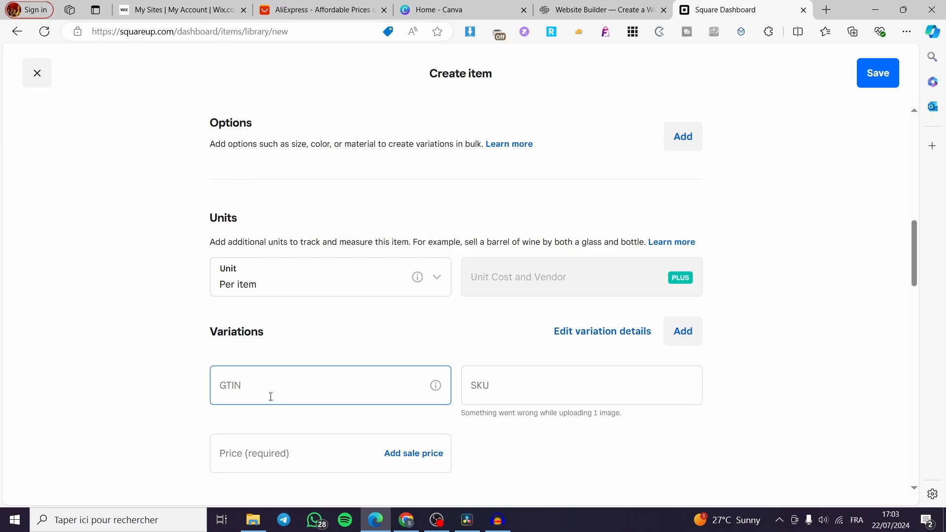
{"action": "scroll", "coordinate": [264, 395], "scroll_direction": "down", "scroll_amount": 3}
{"action": "mouse_move", "coordinate": [436, 265]}
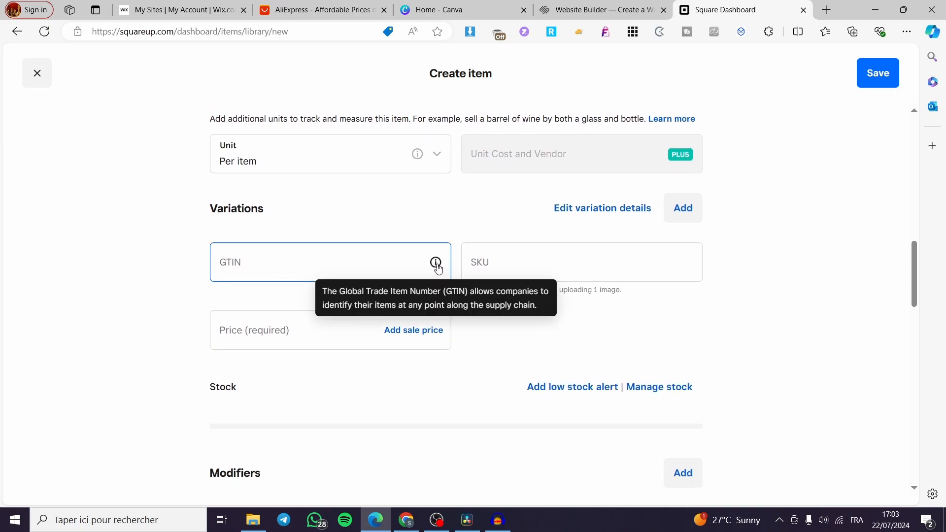
Set the item variation's required price to $1,500.00.
{"action": "left_click", "coordinate": [252, 343]}
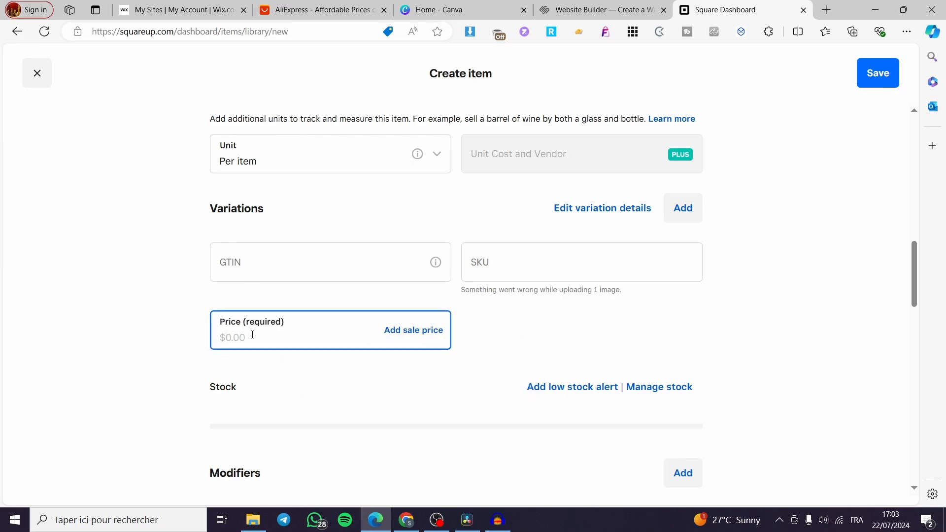
{"action": "type", "text": "1500"}
{"action": "left_click", "coordinate": [144, 335]}
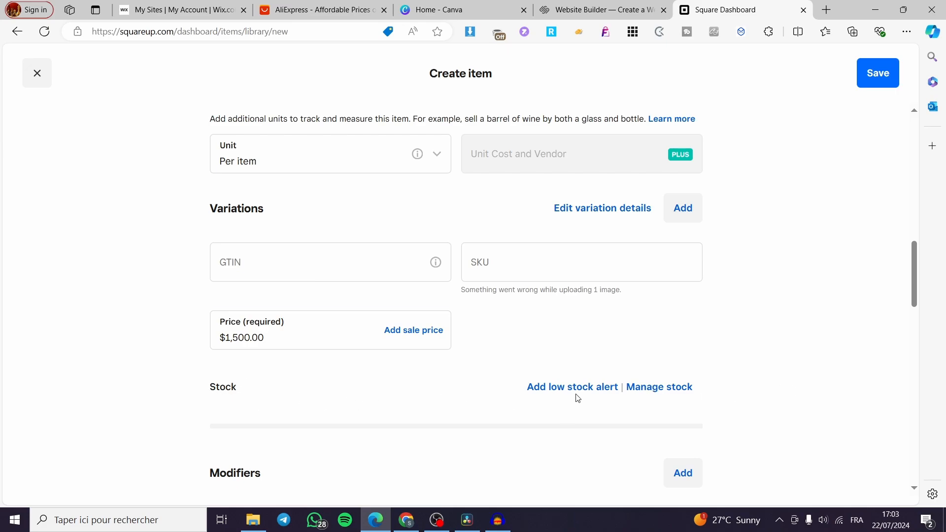
Toggle the Skip item details screen setting in the item's checkout behavior.
{"action": "scroll", "coordinate": [840, 363], "scroll_direction": "down", "scroll_amount": 3}
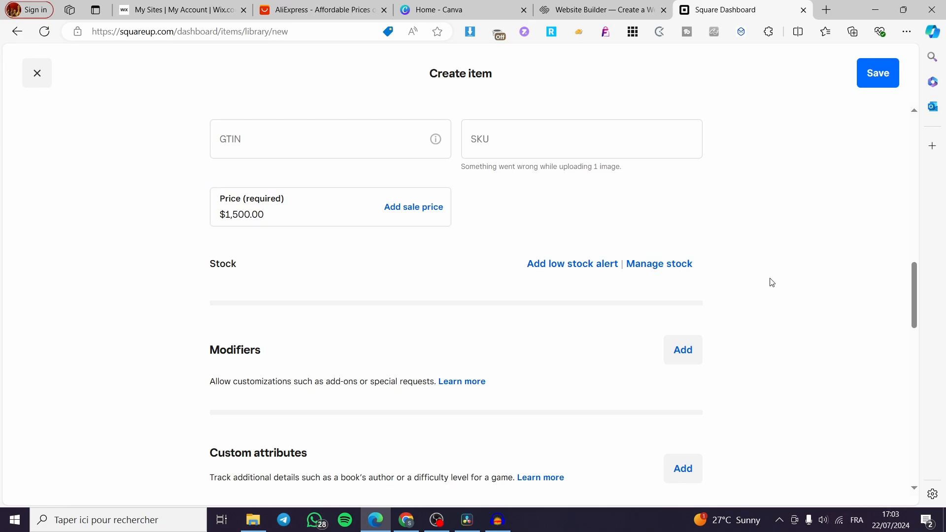
{"action": "scroll", "coordinate": [763, 283], "scroll_direction": "down", "scroll_amount": 4}
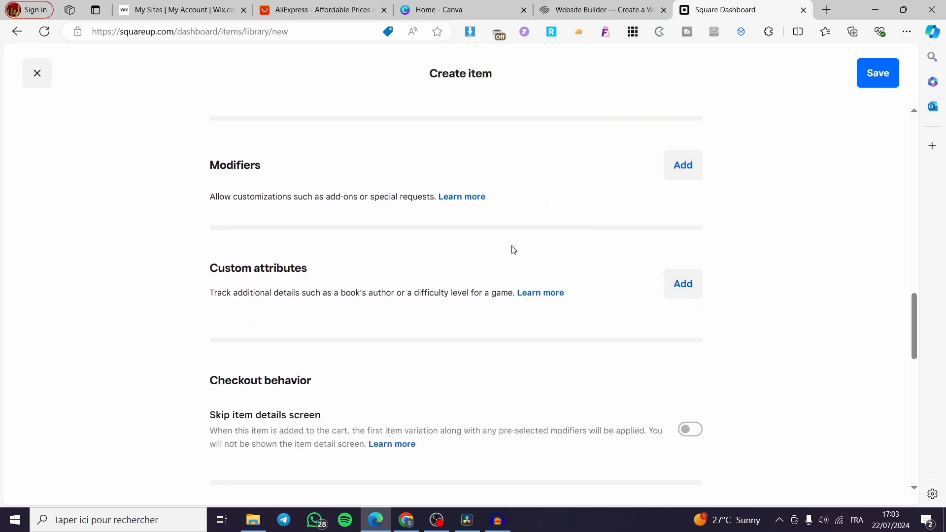
{"action": "scroll", "coordinate": [275, 285], "scroll_direction": "down", "scroll_amount": 4}
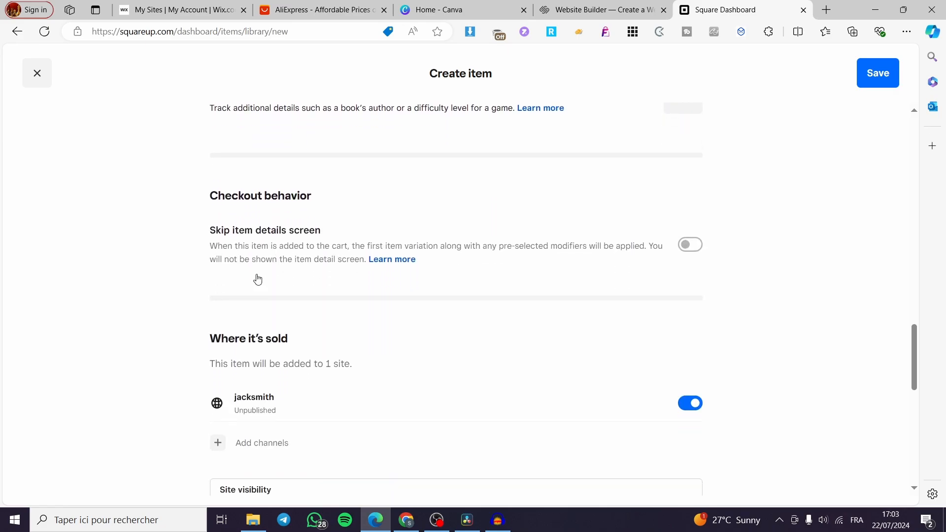
{"action": "left_click", "coordinate": [689, 244]}
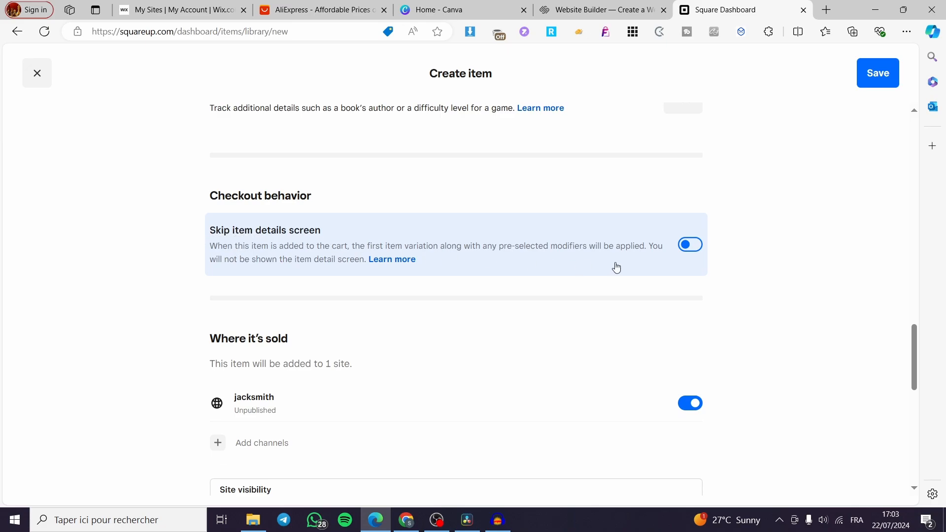
{"action": "left_click", "coordinate": [695, 244]}
Look at the channel types that can be added and the item's site visibility choices, keeping the current settings.
{"action": "scroll", "coordinate": [715, 241], "scroll_direction": "down", "scroll_amount": 3}
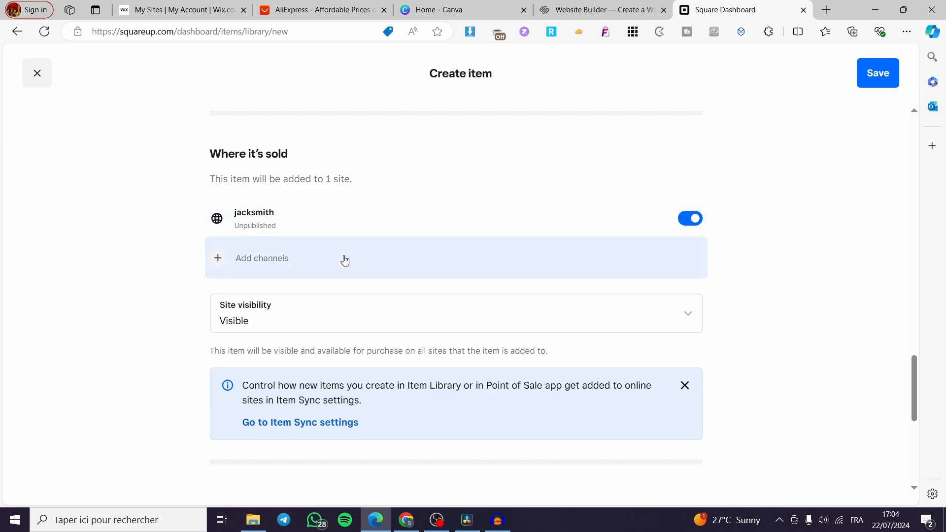
{"action": "left_click", "coordinate": [445, 275]}
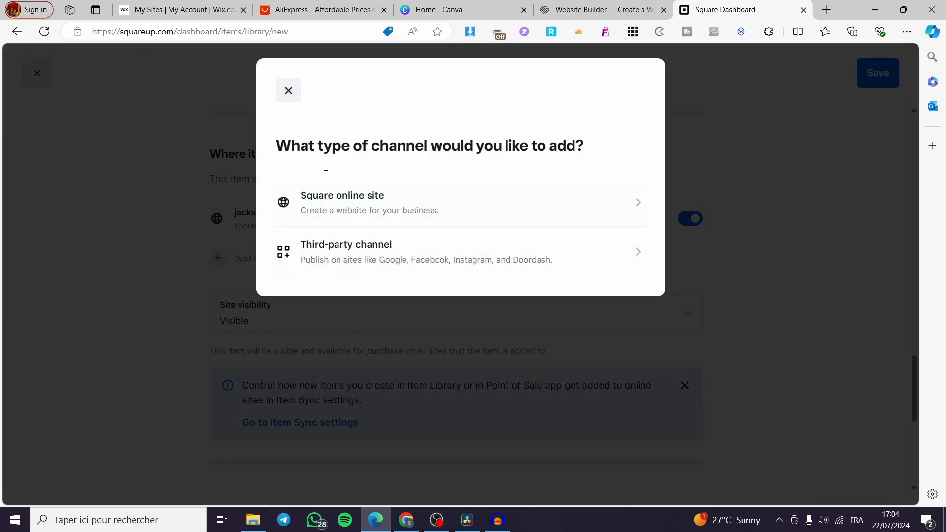
{"action": "left_click", "coordinate": [289, 90]}
{"action": "scroll", "coordinate": [277, 323], "scroll_direction": "down", "scroll_amount": 3}
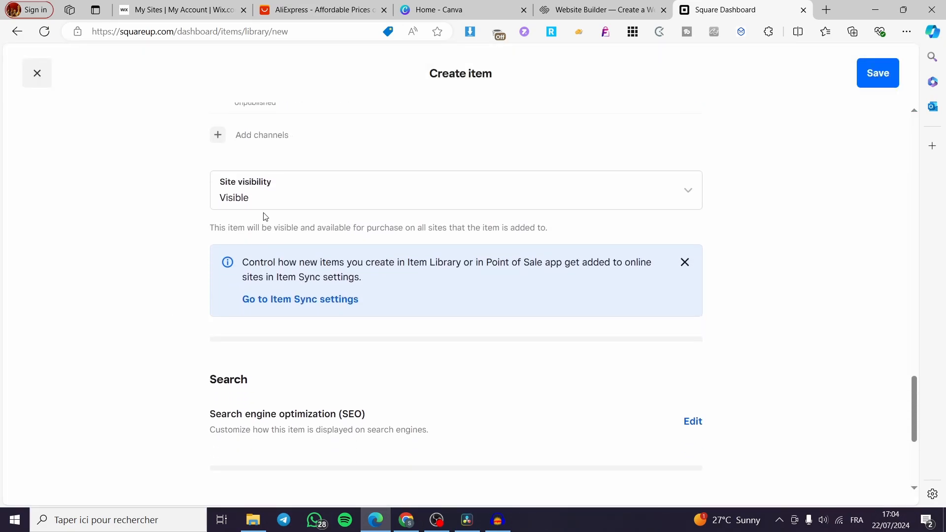
{"action": "left_click", "coordinate": [300, 202]}
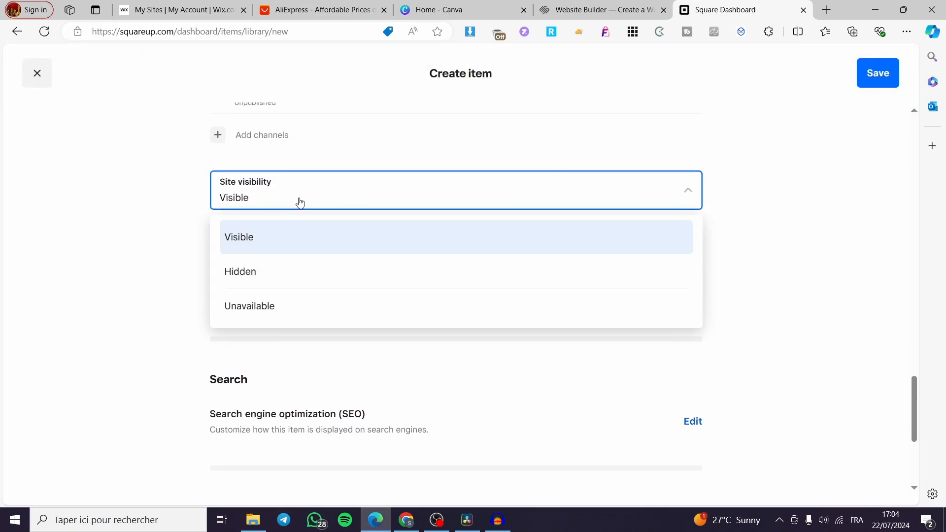
{"action": "left_click", "coordinate": [286, 202]}
Enable creating a payment link or buy button for the item and save the item.
{"action": "scroll", "coordinate": [495, 366], "scroll_direction": "down", "scroll_amount": 4}
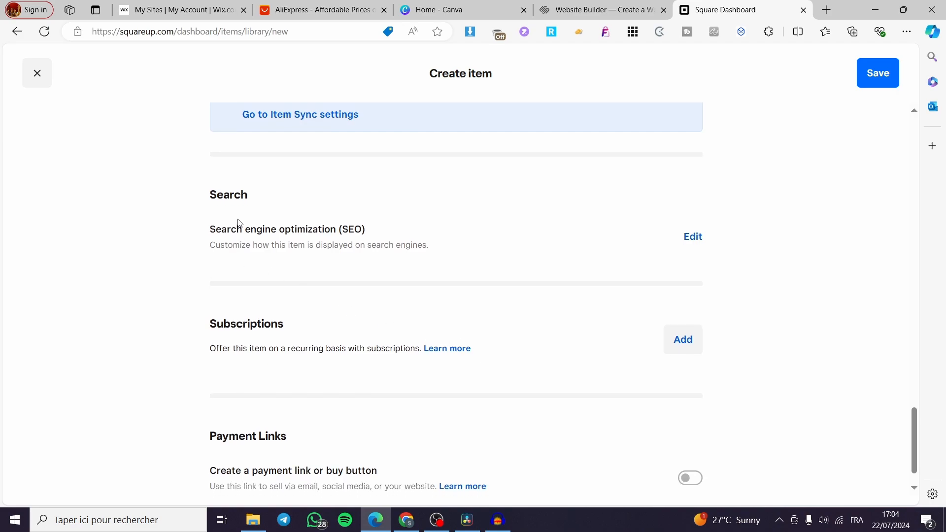
{"action": "scroll", "coordinate": [283, 226], "scroll_direction": "down", "scroll_amount": 1}
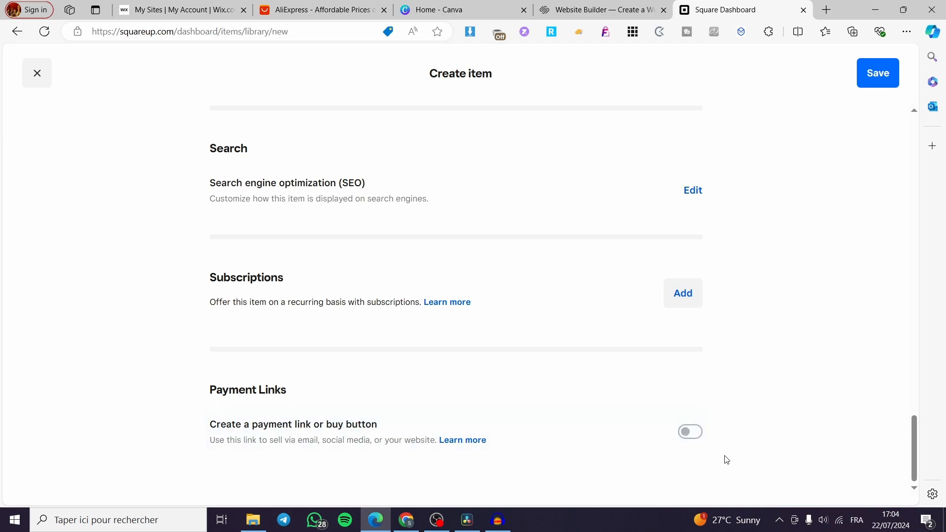
{"action": "left_click", "coordinate": [691, 433]}
{"action": "scroll", "coordinate": [280, 427], "scroll_direction": "down", "scroll_amount": 1}
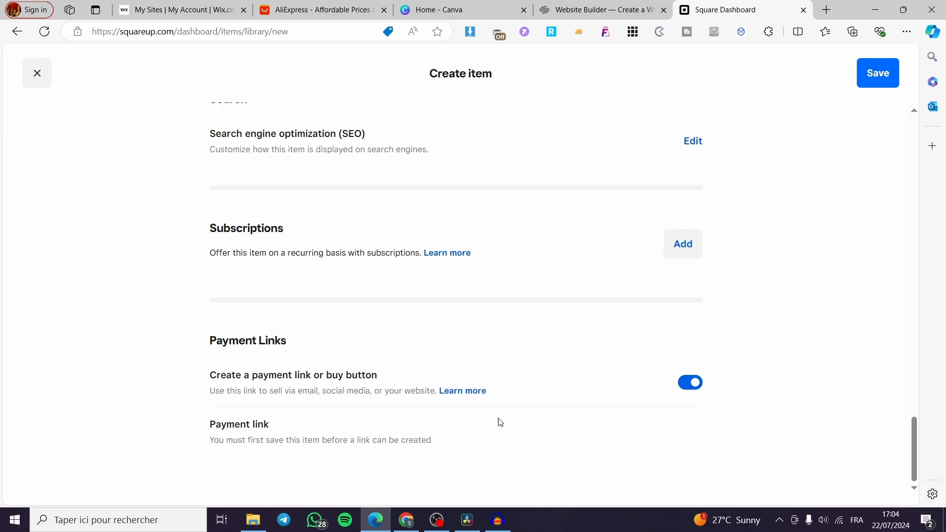
{"action": "left_click", "coordinate": [876, 80]}
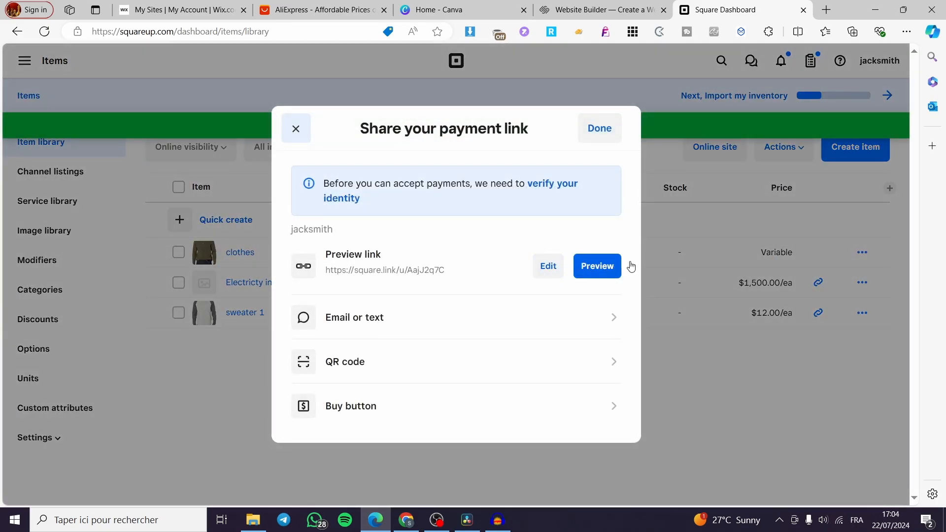
Try twice to preview the item's payment link, and close the share dialog to return to the item library.
{"action": "left_click", "coordinate": [596, 266]}
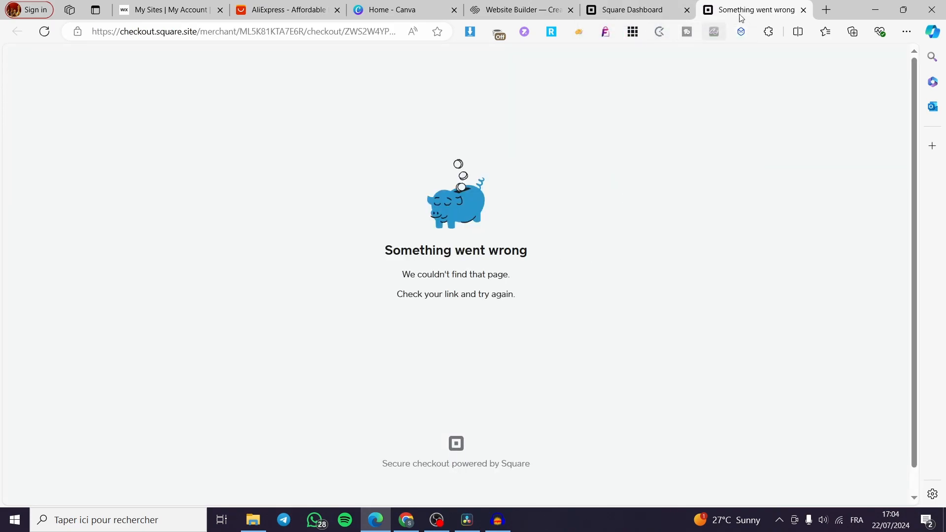
{"action": "left_click", "coordinate": [803, 9]}
{"action": "left_click", "coordinate": [605, 270]}
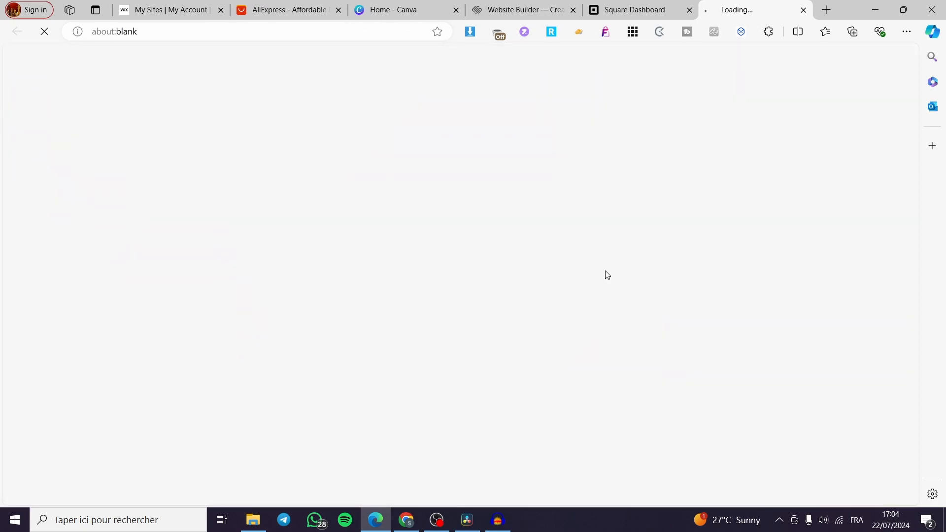
{"action": "left_click", "coordinate": [803, 10]}
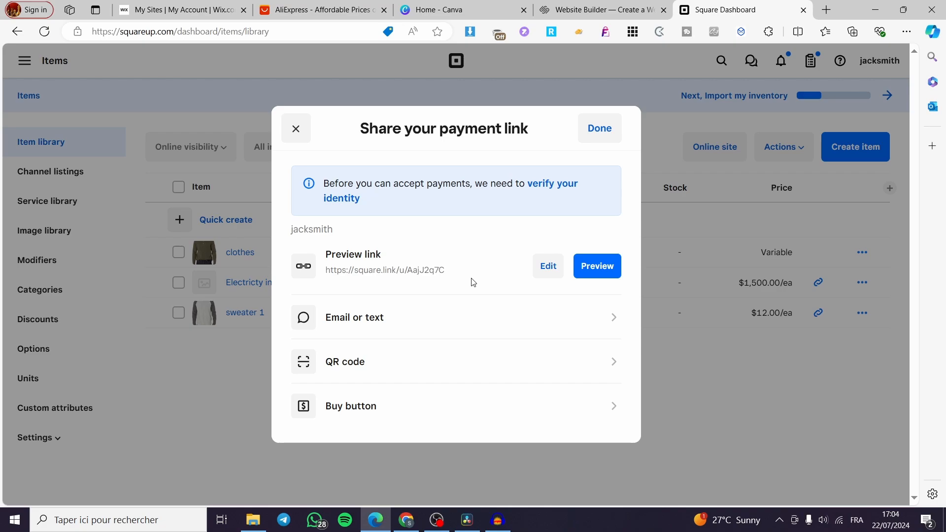
{"action": "left_click", "coordinate": [296, 130]}
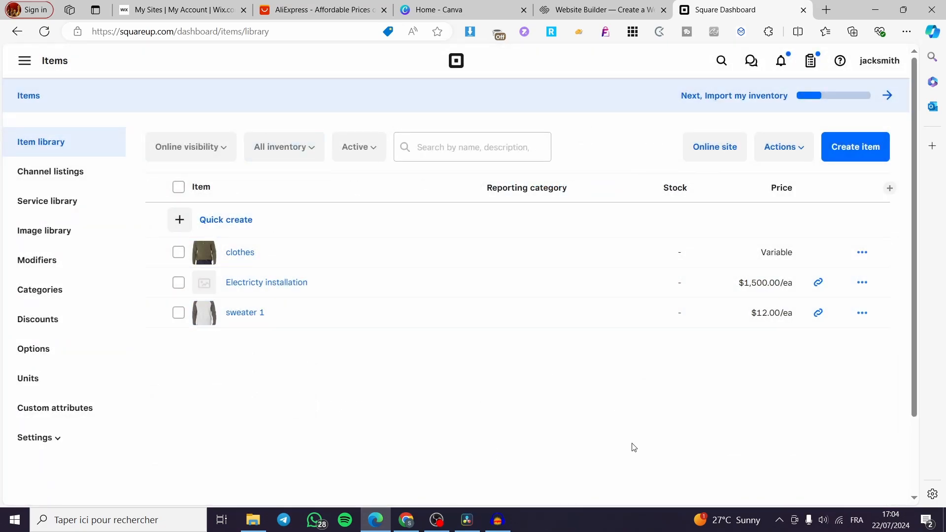